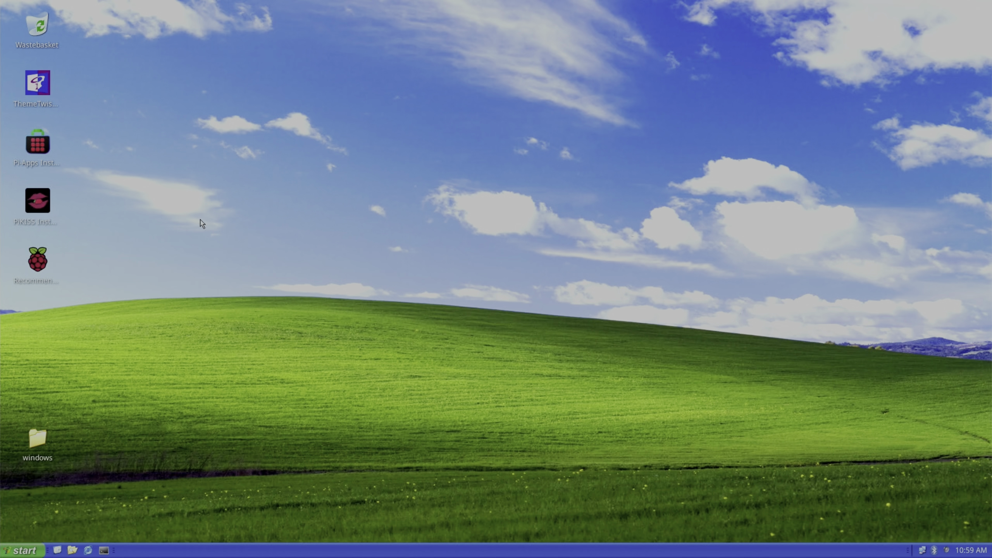
- Launch ThemeTwister and switch the desktop from the XP look to the Twister OS Dark theme
double_click(35, 88)
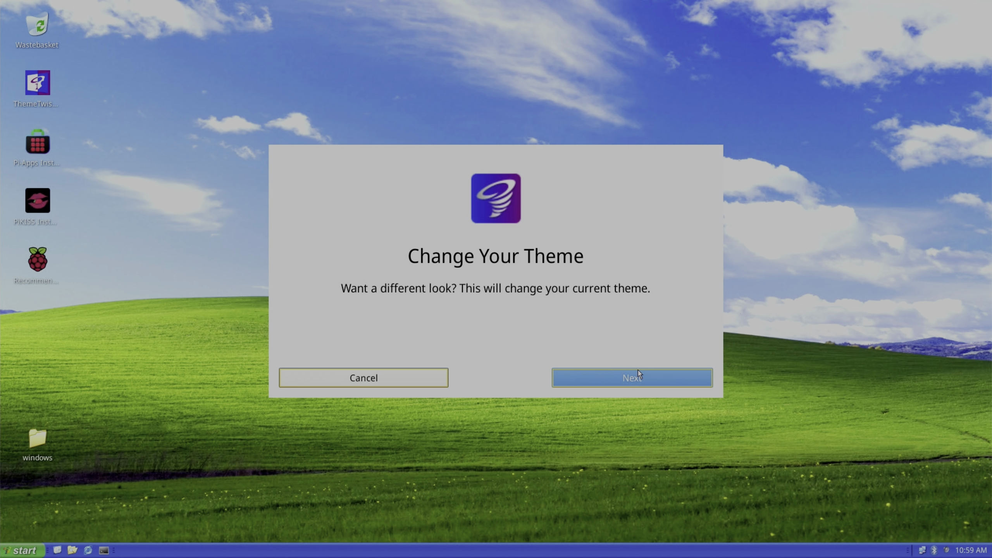
click(638, 377)
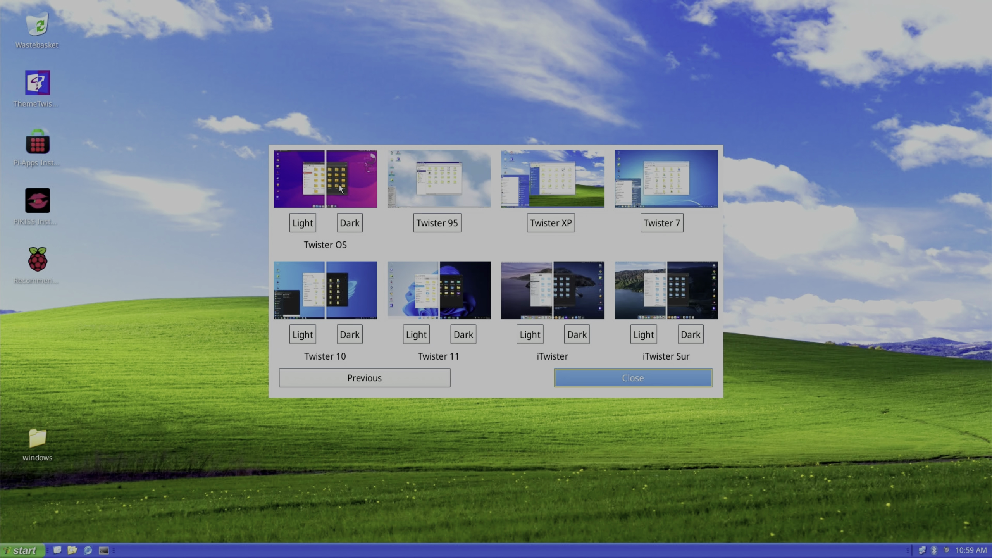
click(363, 220)
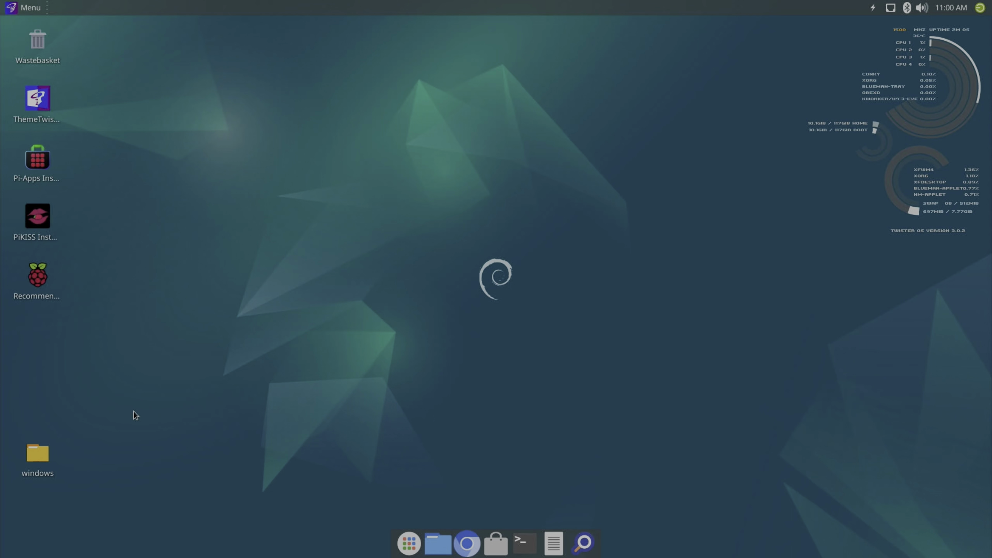
- Confirm the desktop windows folder holds elastomania_ii_shareware_v101.exe, then close Thunar
double_click(38, 454)
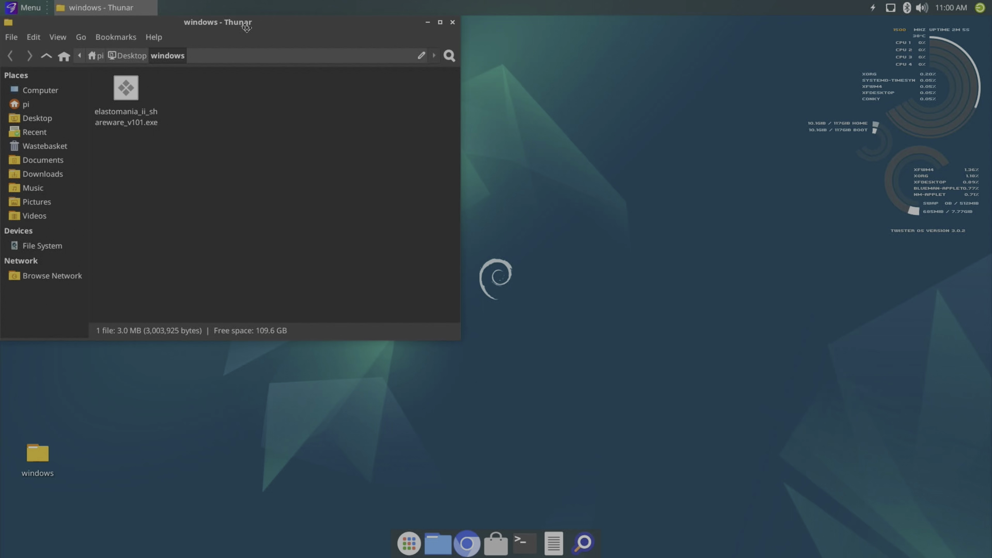
drag(246, 27, 468, 111)
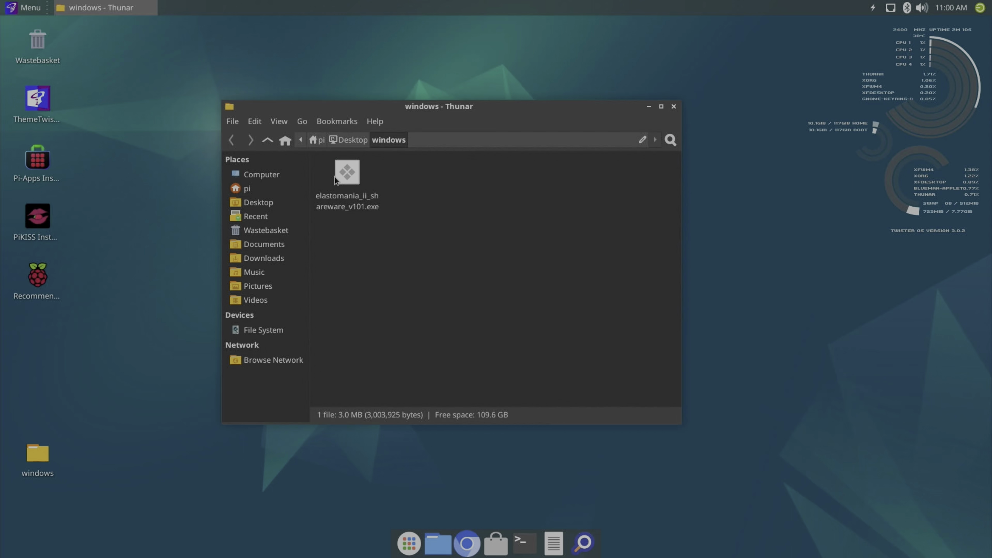
click(675, 112)
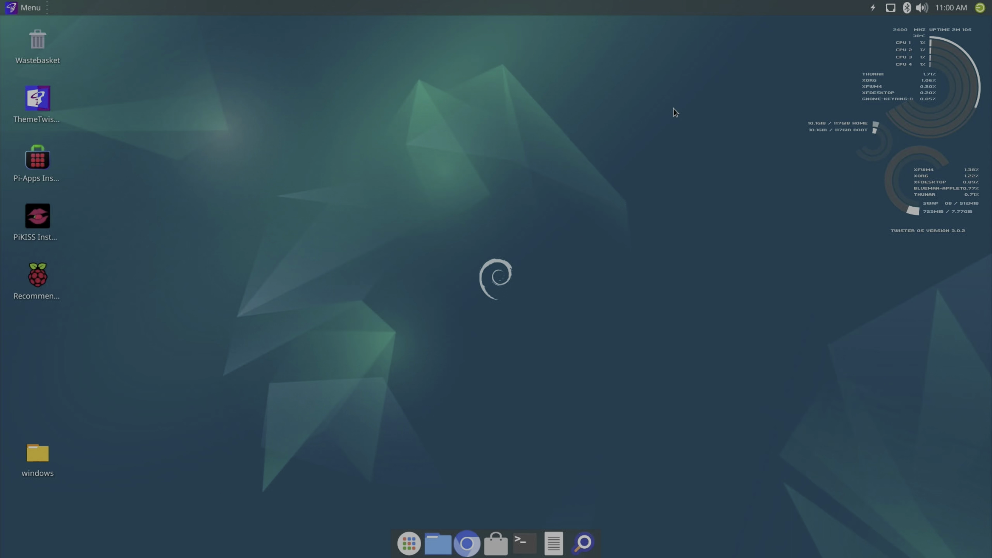
- Start a Wine Desktop session from Menu > System > Wine Desktop
click(23, 6)
mouse_move(70, 210)
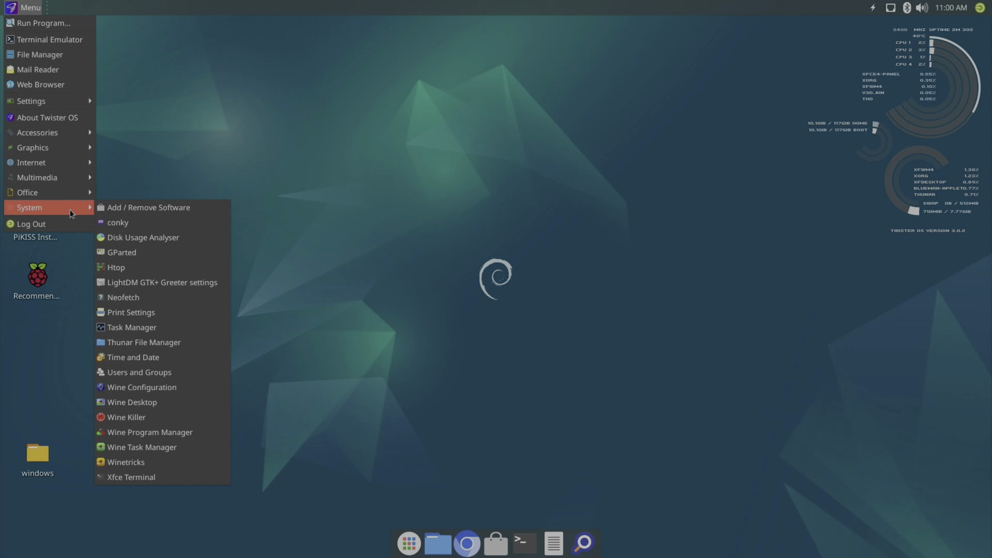
click(156, 403)
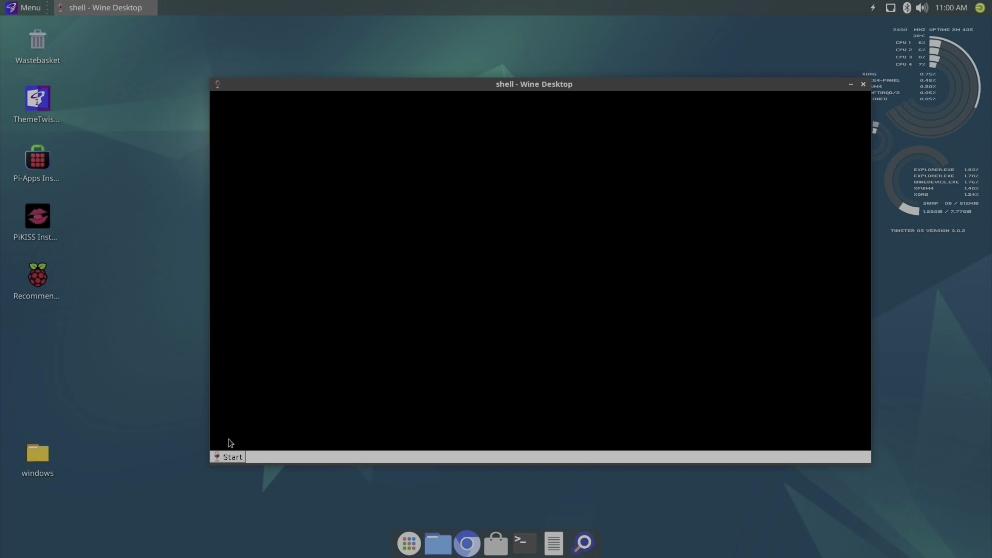
- Begin Install... from Add/Remove Programs and browse to pi > Desktop > windows
click(231, 457)
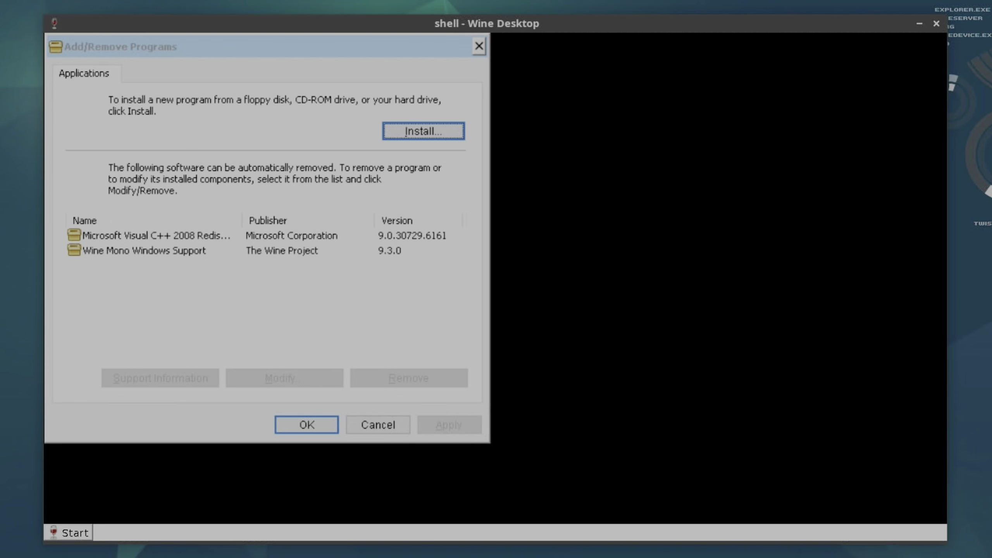
click(419, 129)
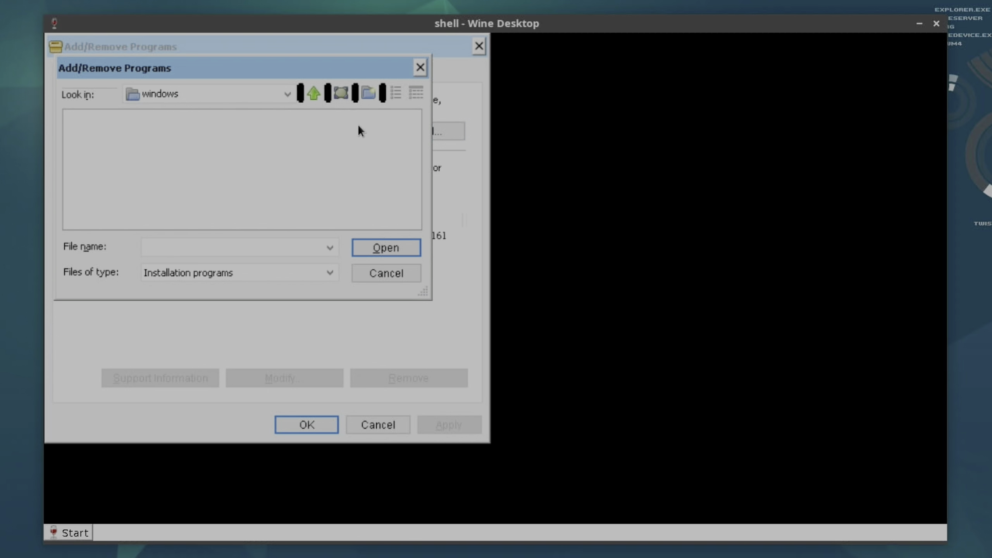
click(311, 92)
click(311, 91)
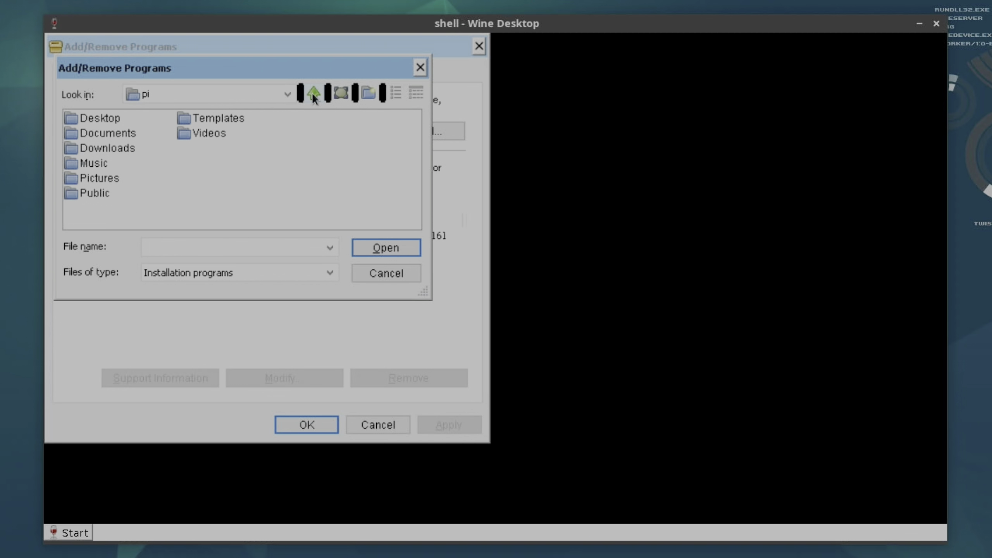
click(313, 93)
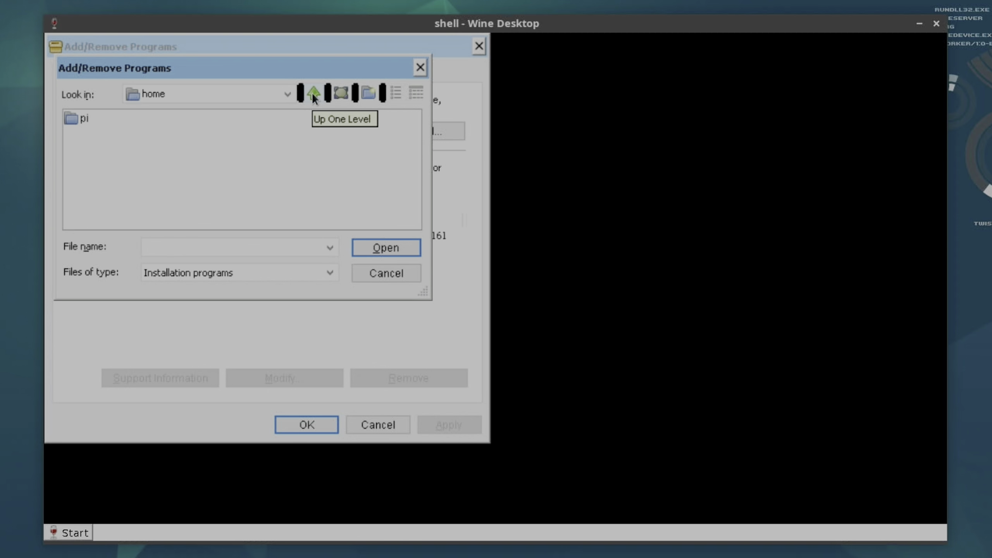
double_click(88, 115)
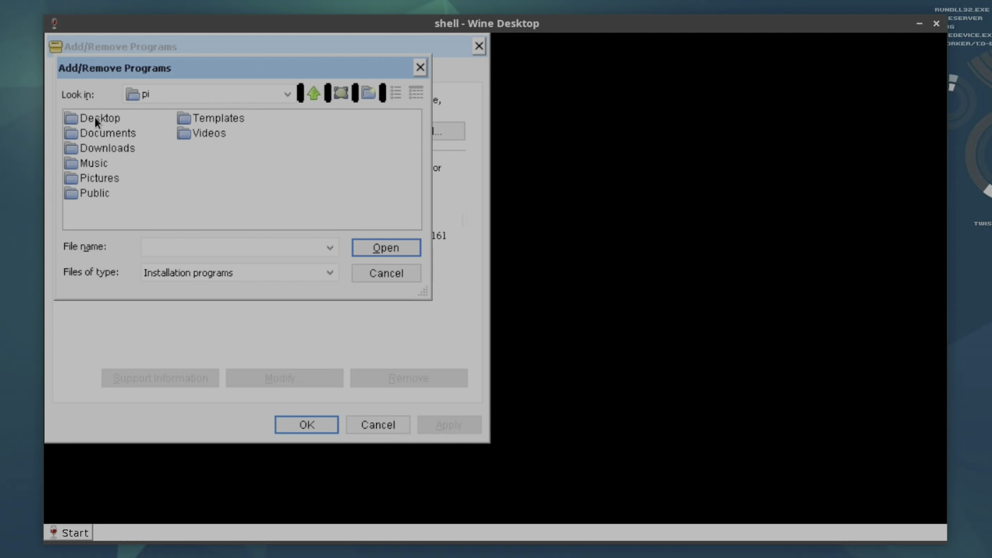
double_click(94, 116)
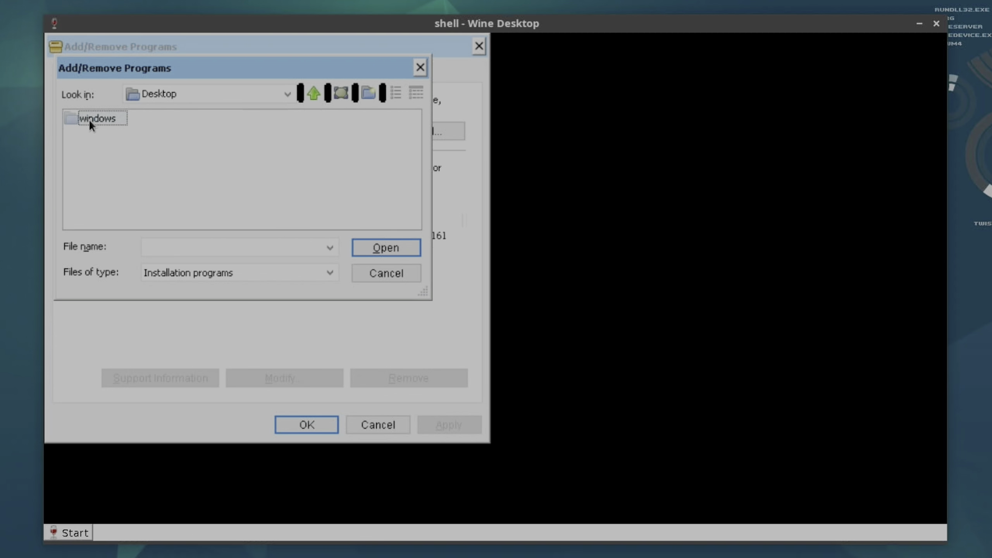
double_click(88, 118)
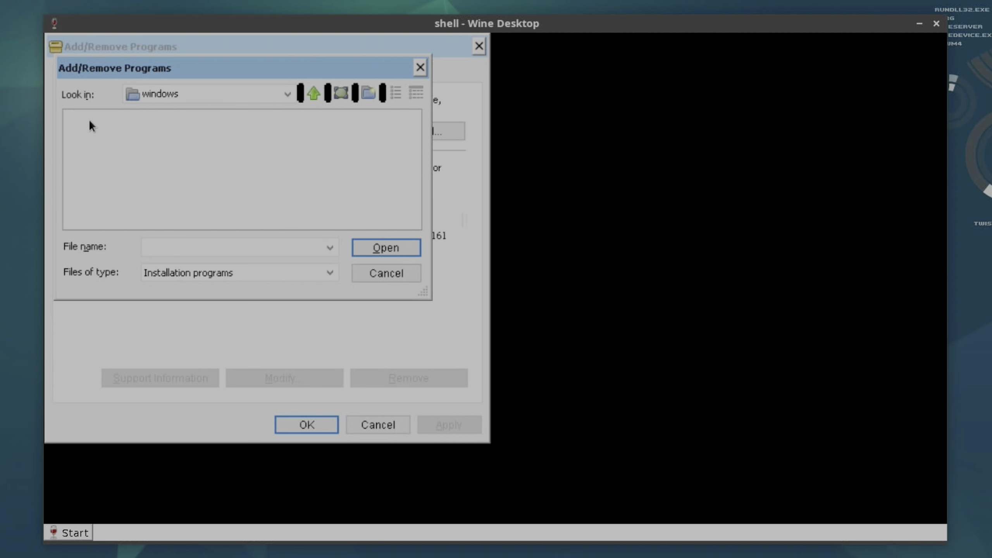
- Filter to Programs (*.exe) and run elastomania_ii_shareware_v101.exe
click(326, 273)
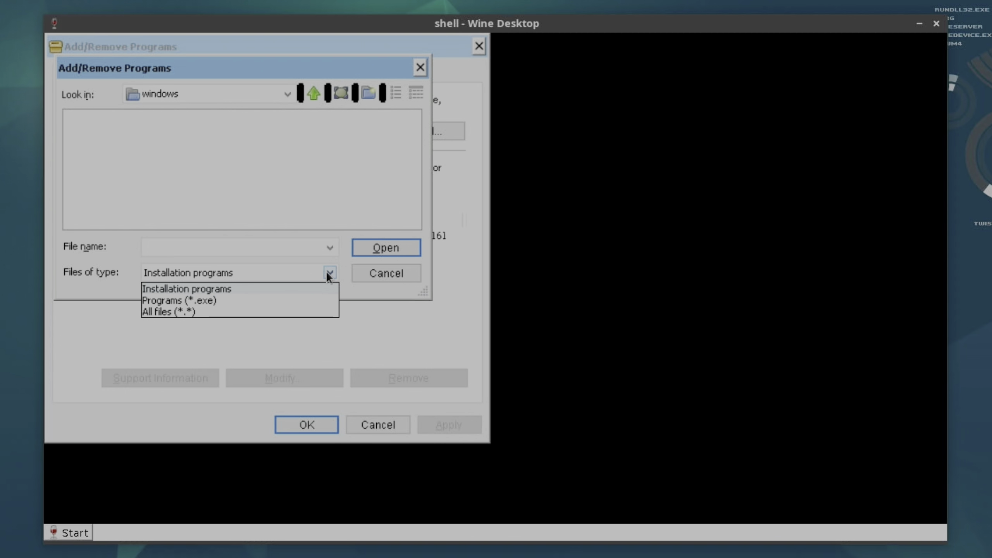
click(196, 301)
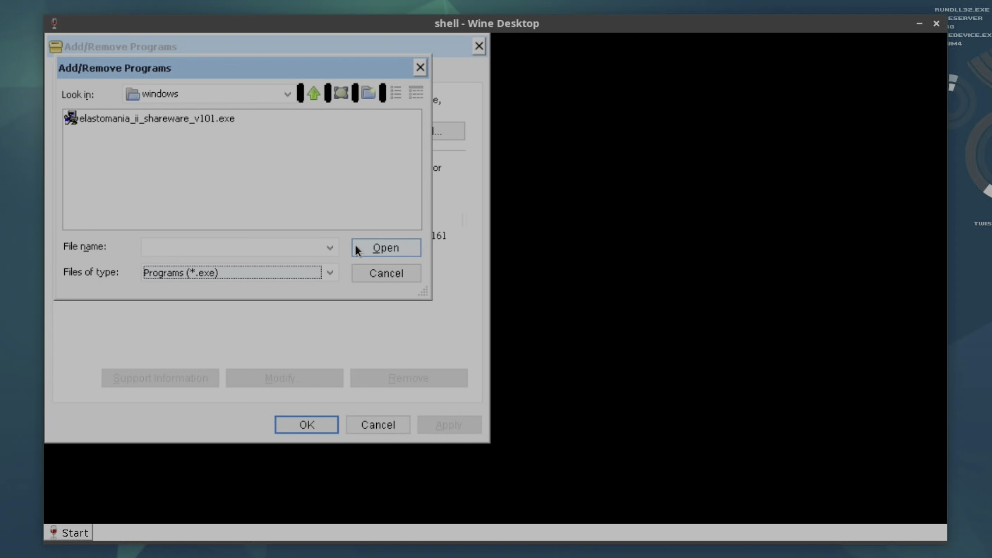
double_click(197, 120)
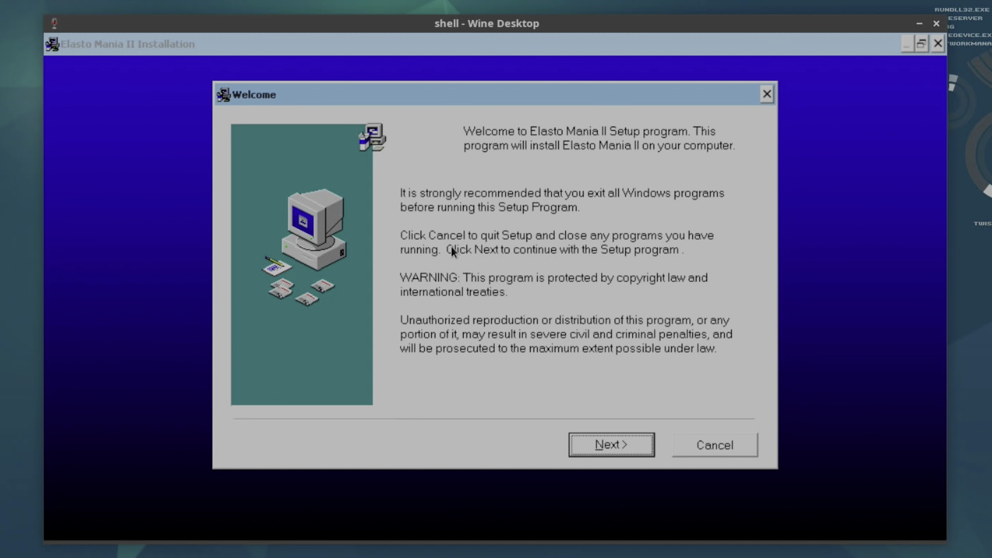
- Install Elasto Mania II with the default folder and program group, then finish setup
click(615, 444)
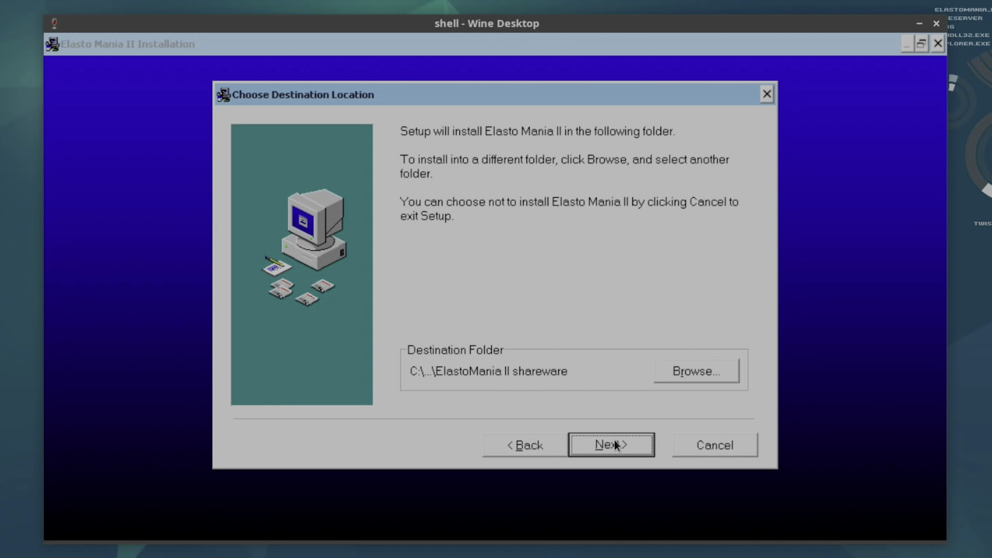
click(615, 441)
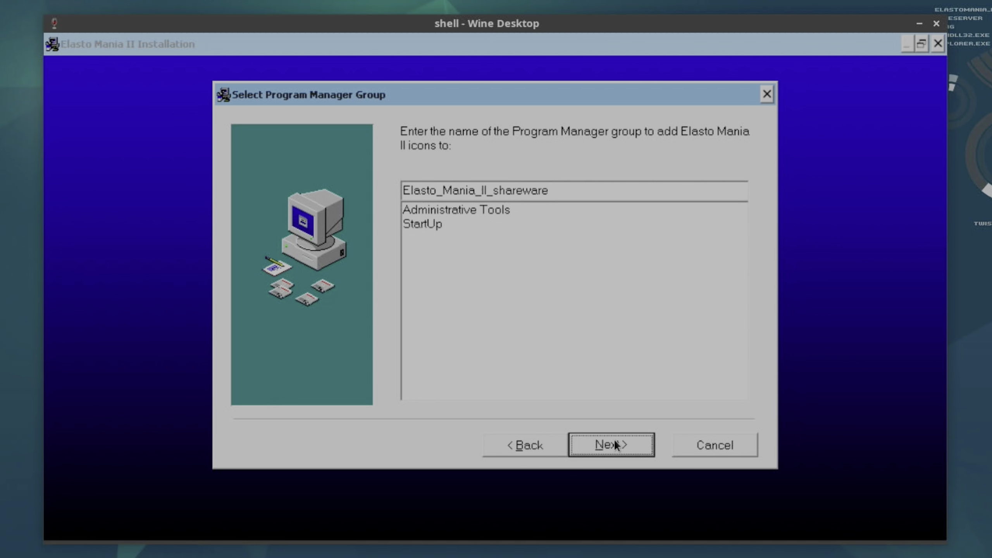
click(595, 434)
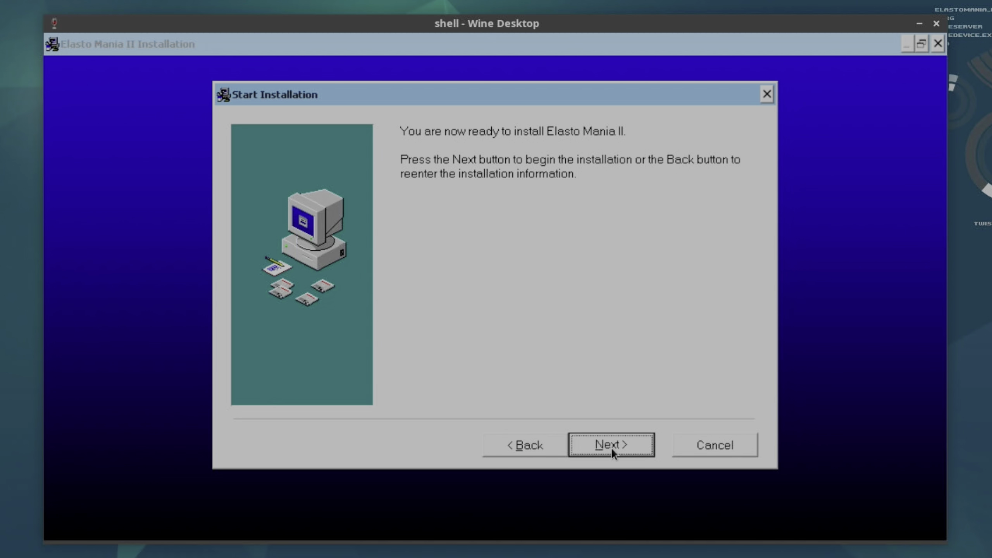
click(611, 448)
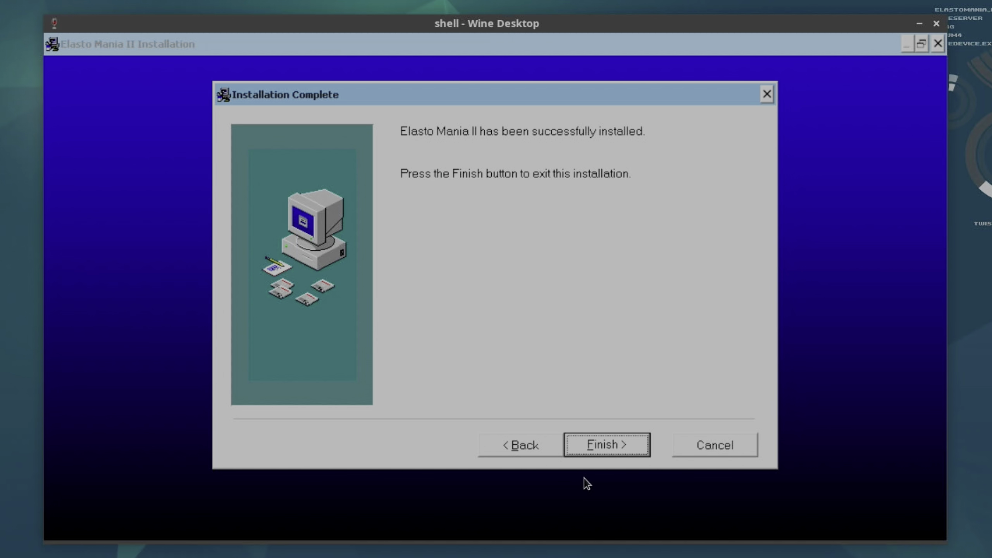
click(607, 445)
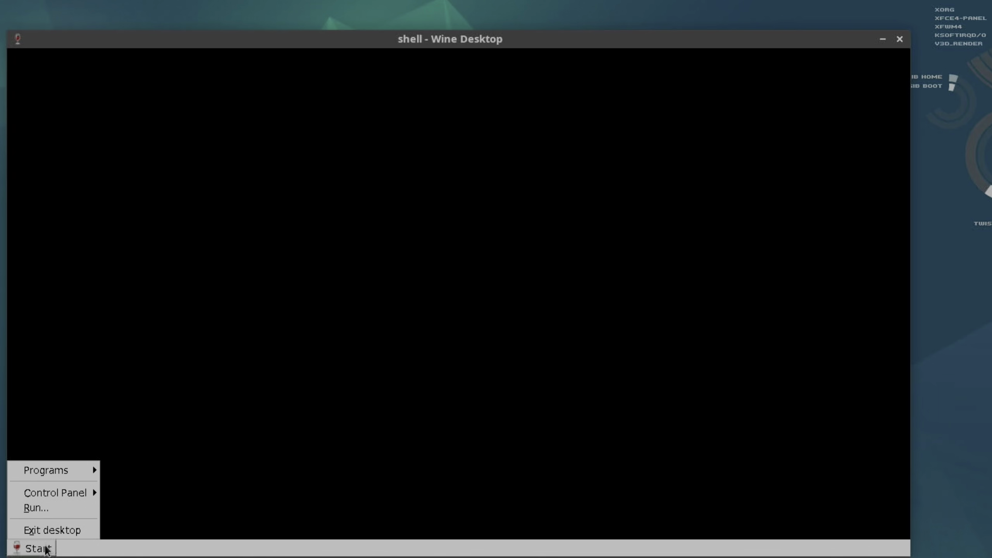
- Launch Elasto_Mania_II_shareware from Programs and accept Player1 as the player name
mouse_move(93, 469)
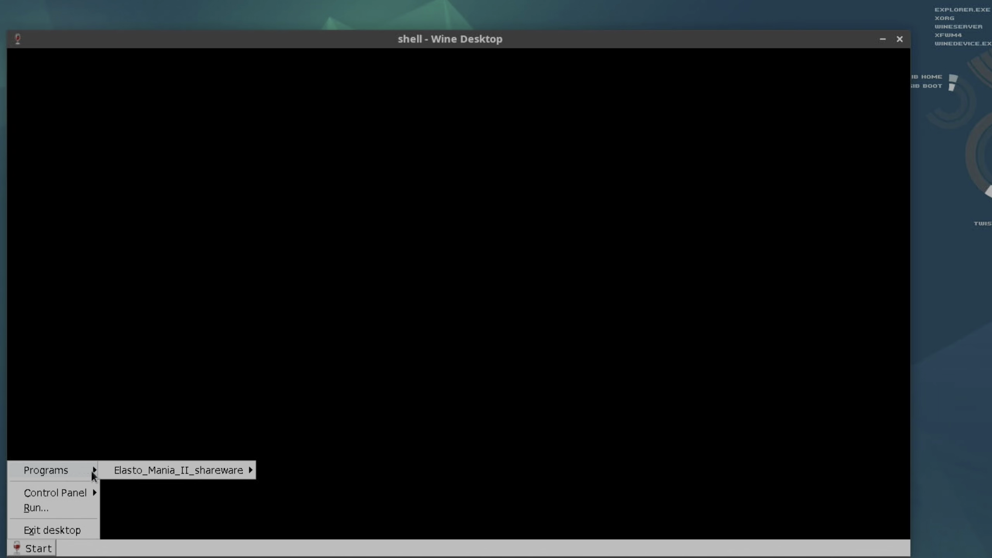
mouse_move(146, 472)
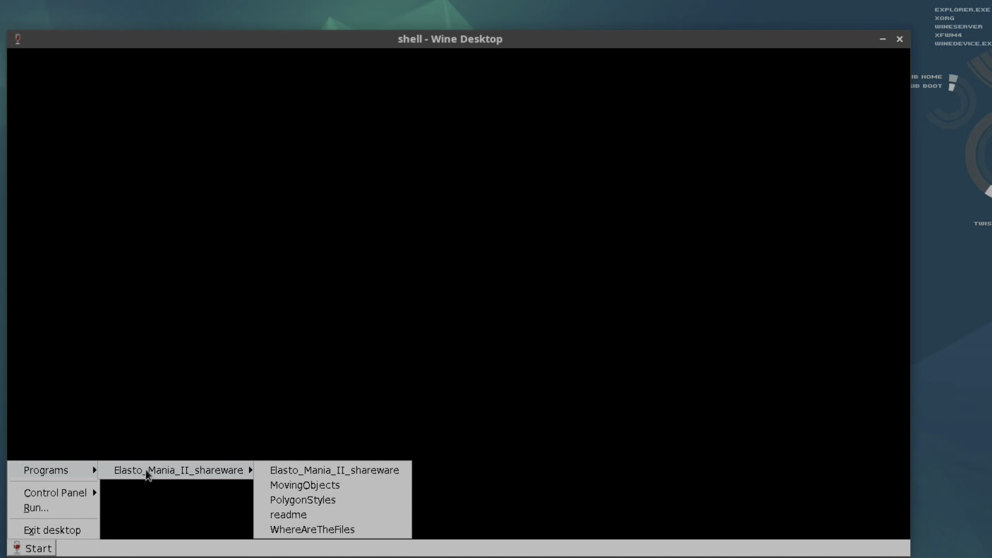
click(298, 470)
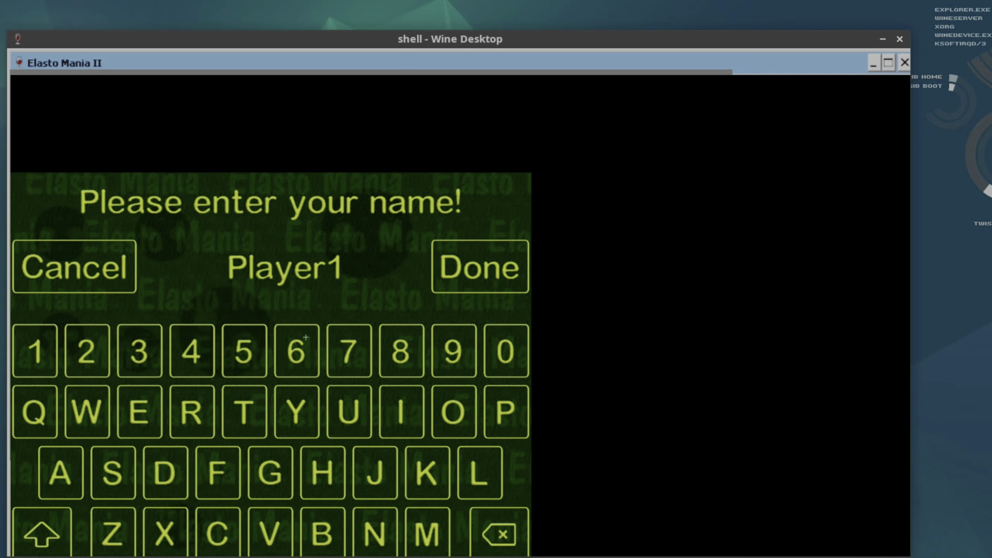
click(442, 286)
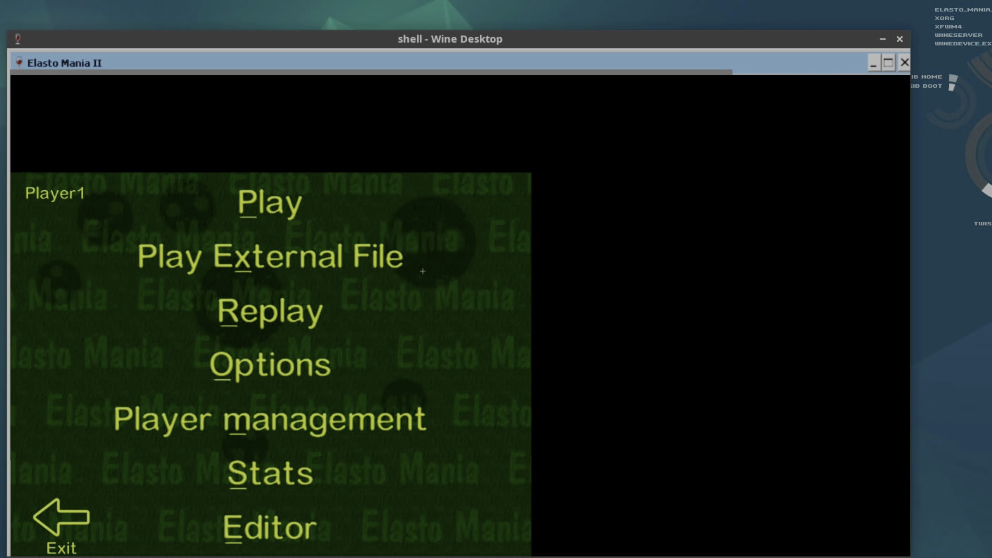
- Ride level 1 of Pack A, then close Elasto Mania II and the Wine Desktop window
click(255, 214)
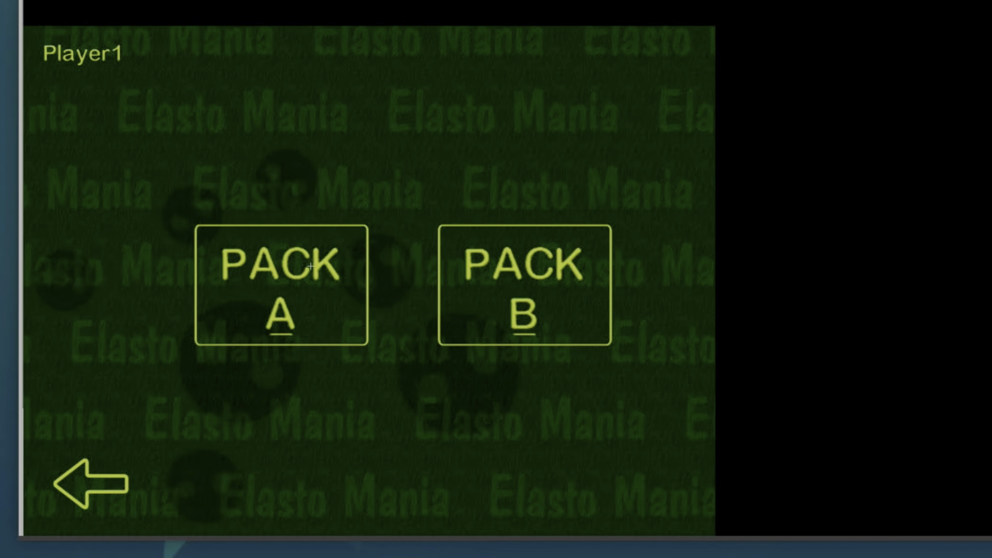
click(301, 258)
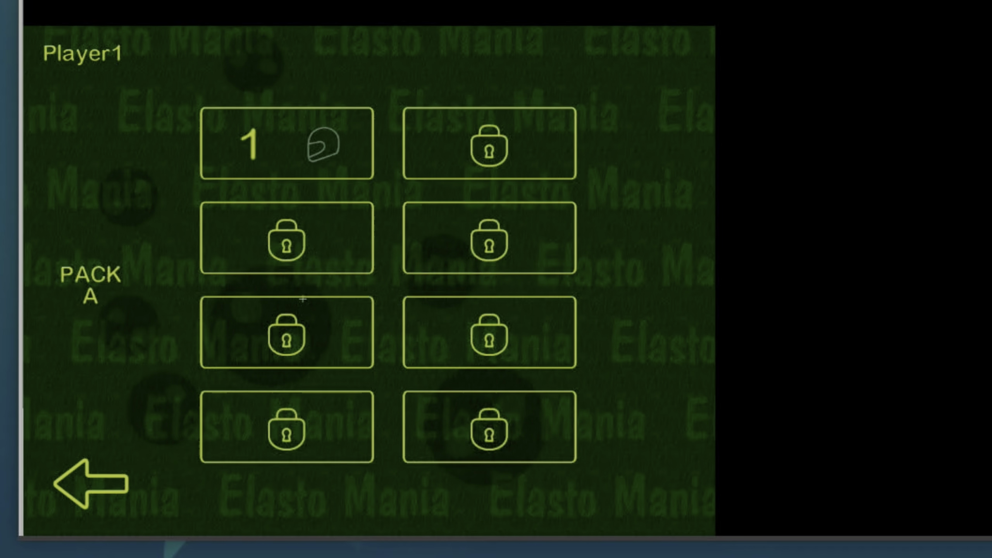
click(280, 147)
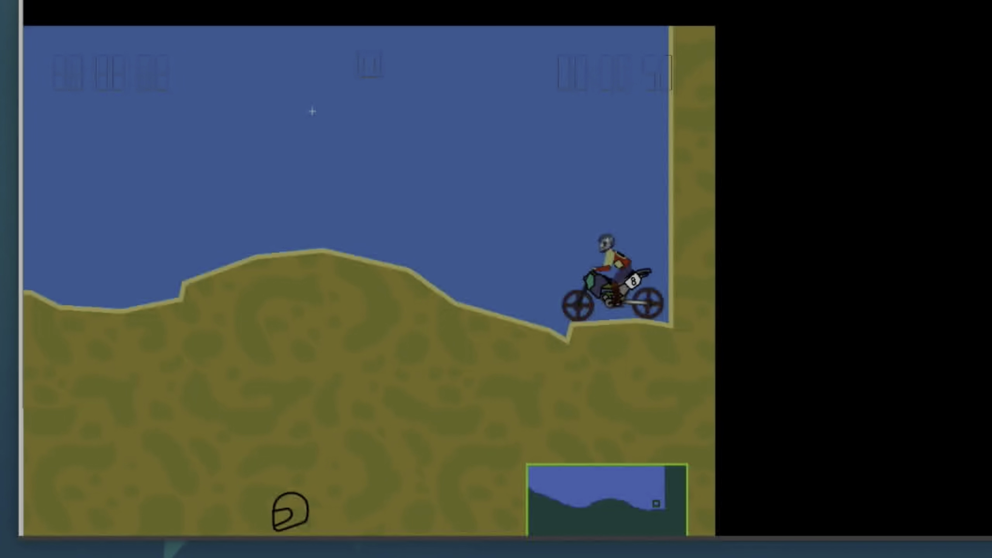
click(313, 112)
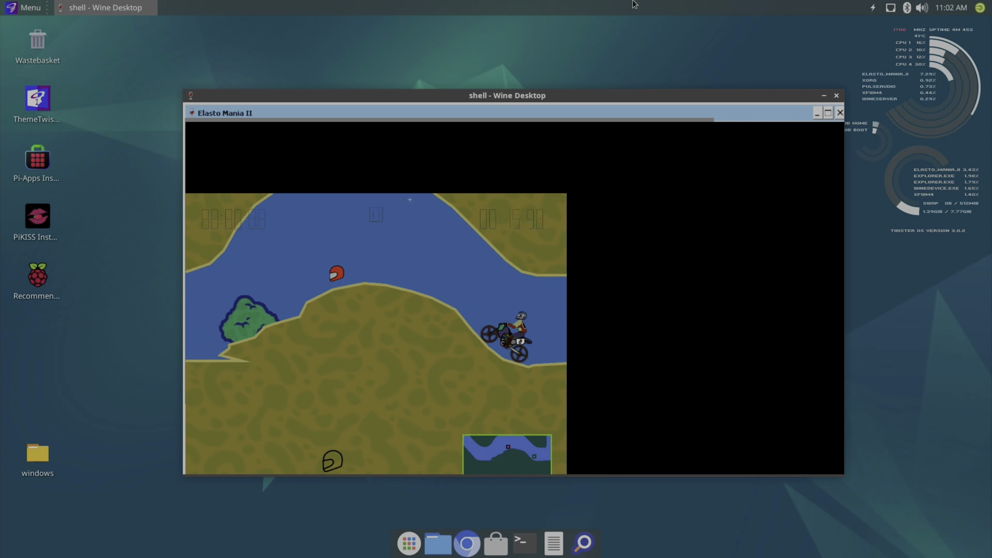
click(836, 96)
click(836, 96)
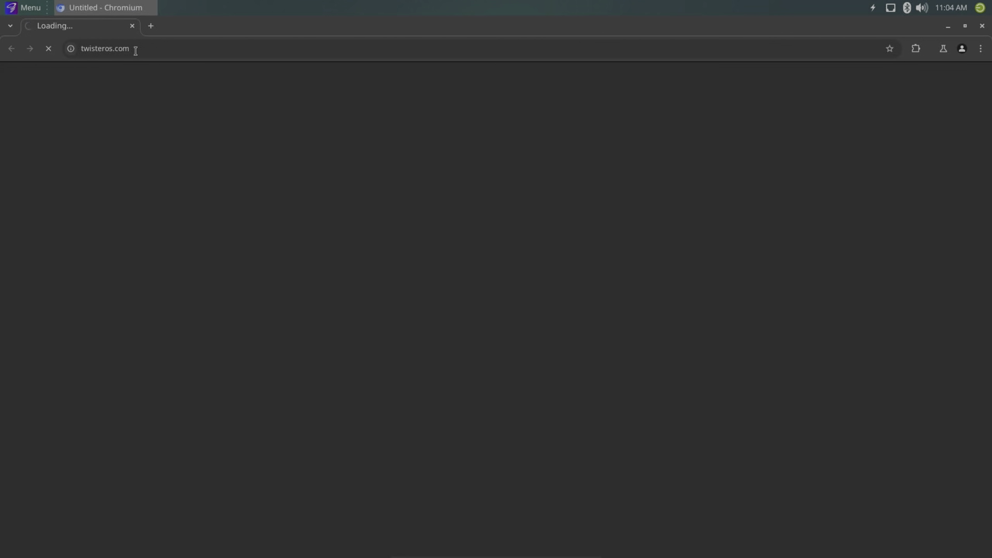
- Visit the twisteros.com downloads section, then close Chromium and open Menu > System
click(661, 89)
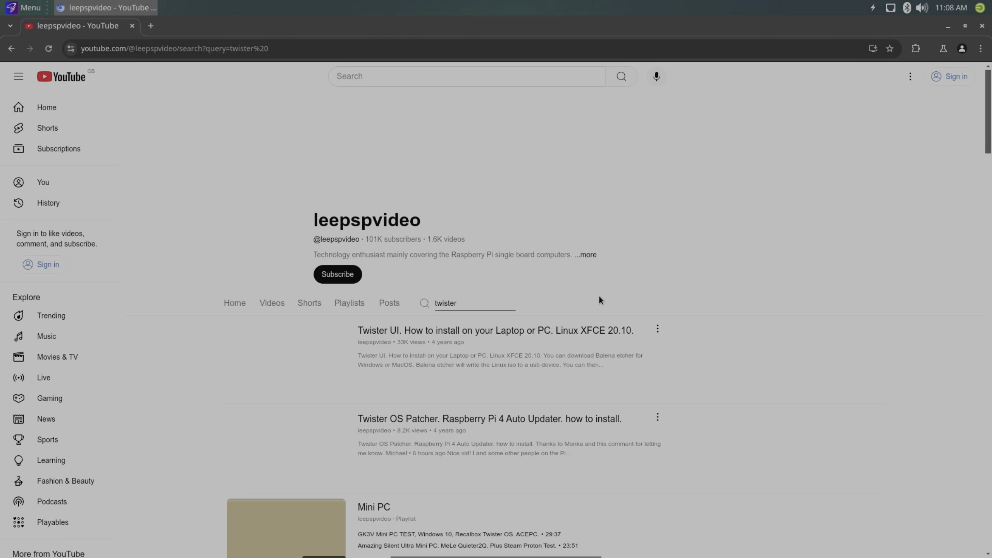
click(983, 28)
click(23, 7)
mouse_move(74, 210)
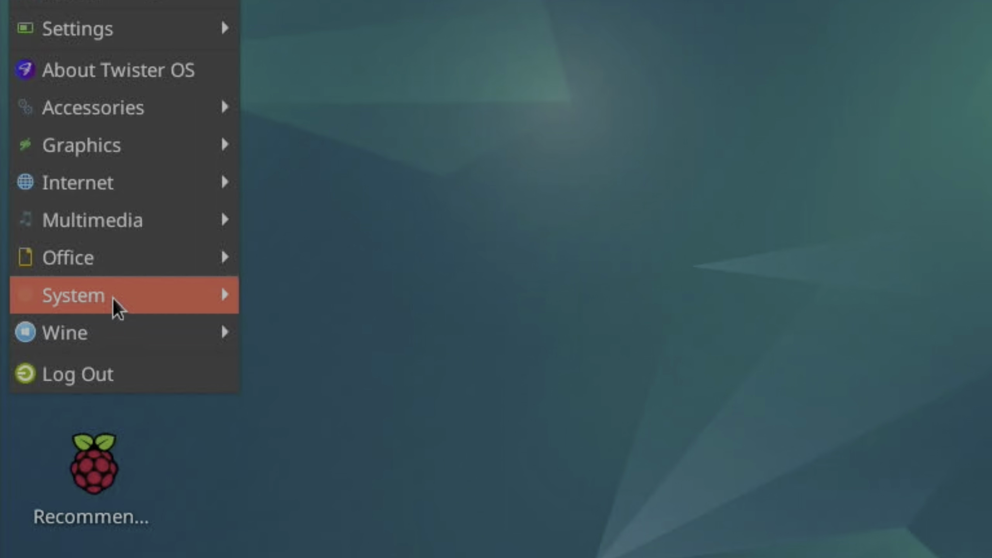
- Reveal the five ElastoManiaIIshareware entries under Menu > Wine > Programs
mouse_move(119, 333)
mouse_move(316, 333)
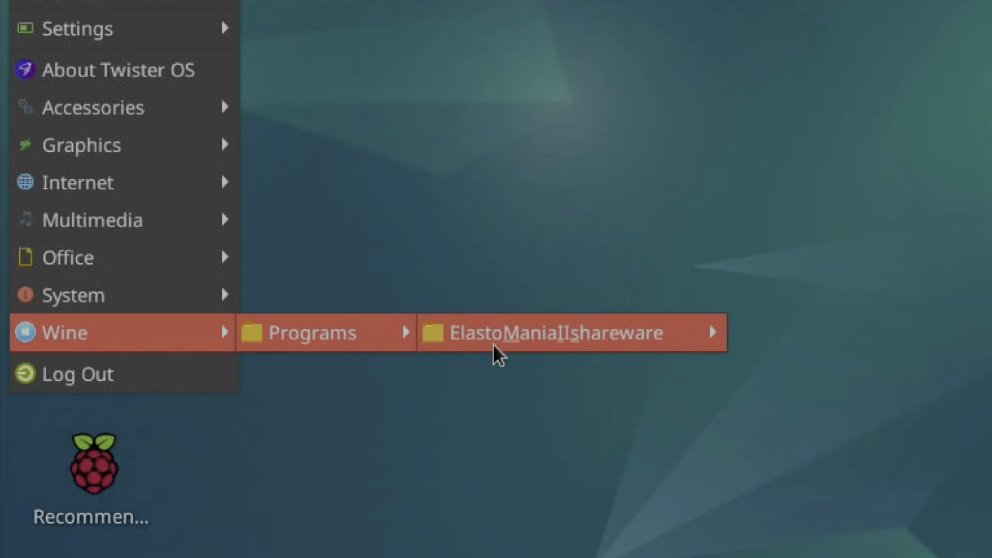
mouse_move(494, 345)
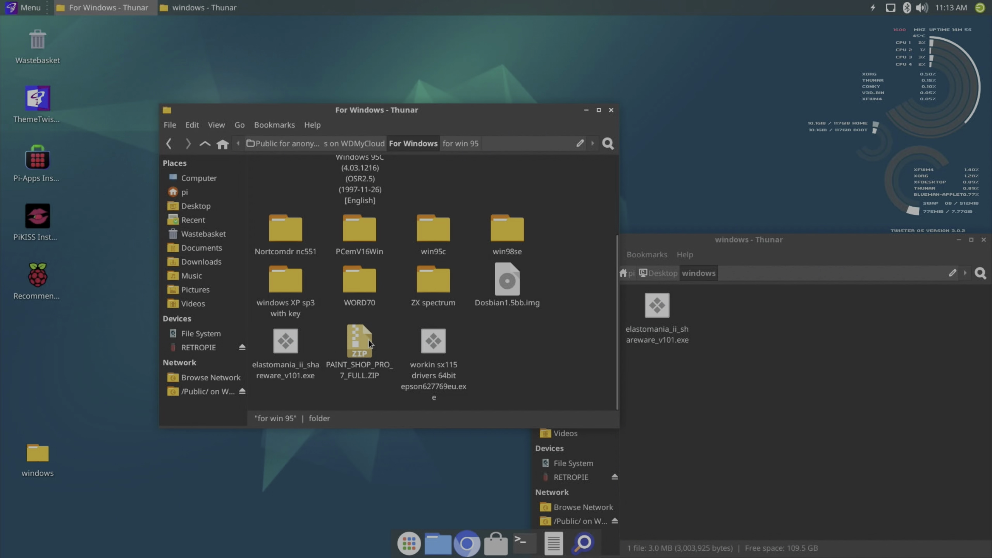
- Copy PAINT_SHOP_PRO_7_FULL.ZIP from the network share and paste it onto the desktop
right_click(365, 342)
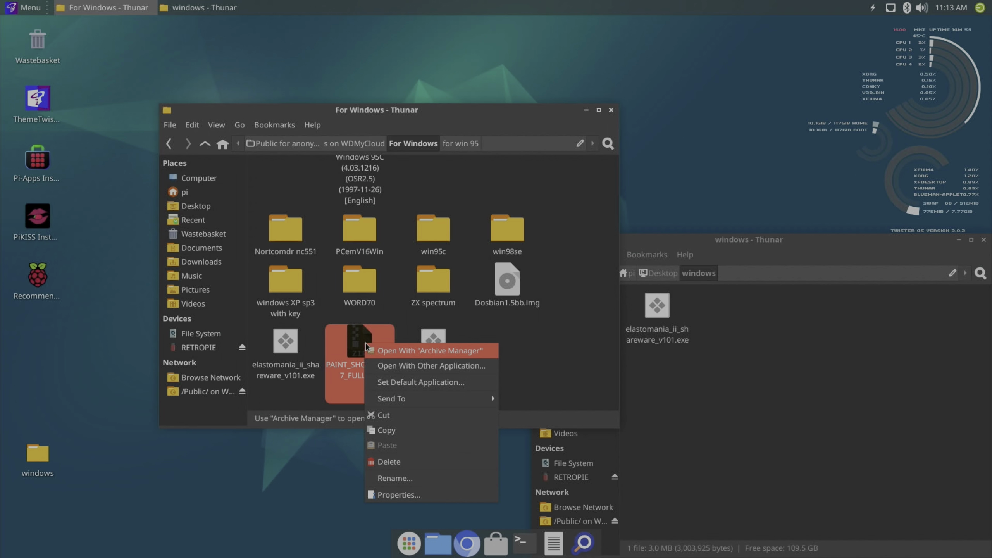
click(382, 430)
right_click(82, 353)
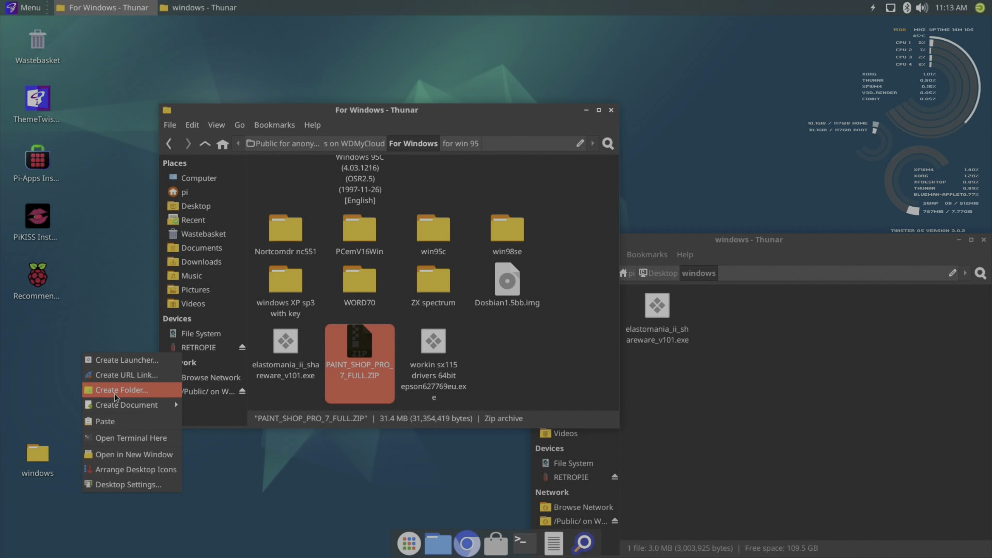
click(118, 421)
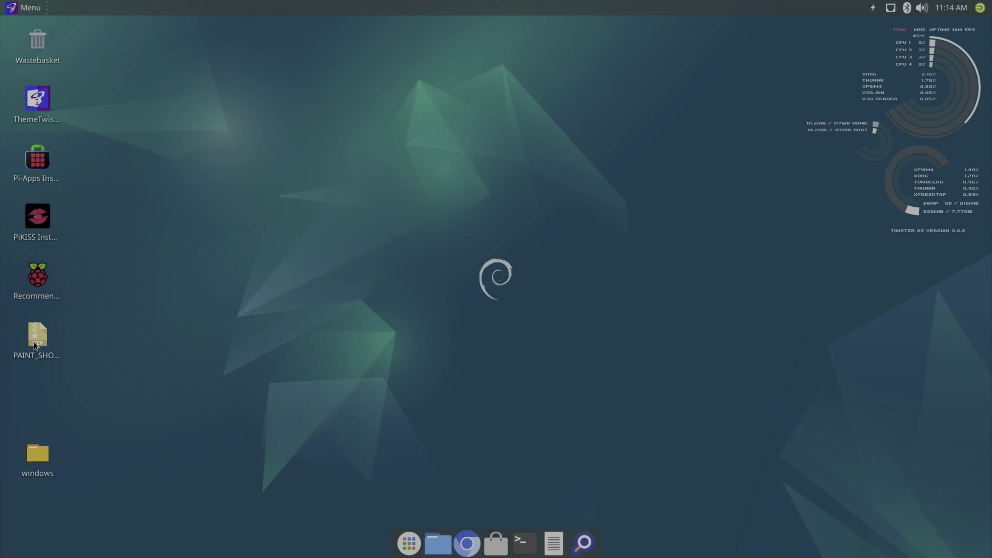
- Open the ZIP in Archive Manager and extract fo-psp7.exe into the windows folder
right_click(36, 340)
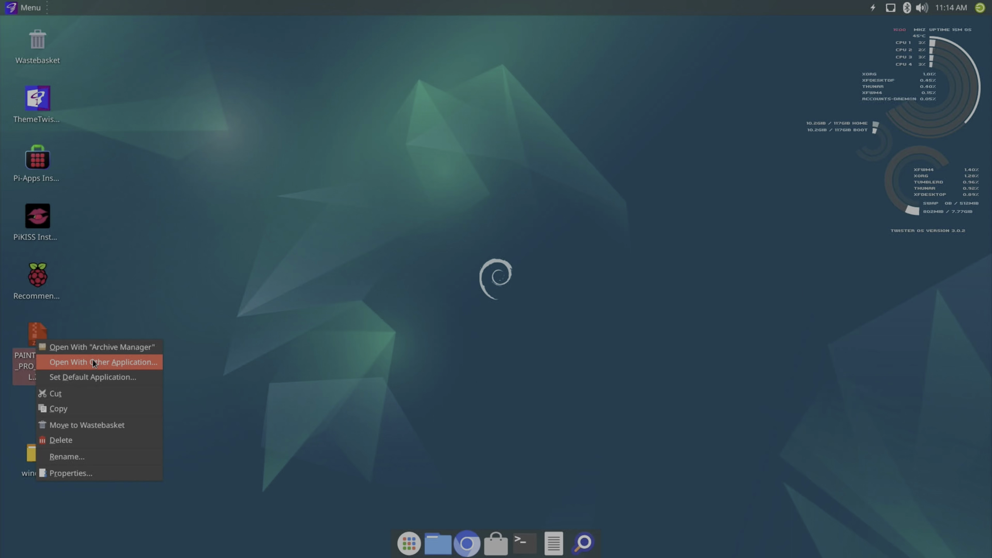
click(114, 352)
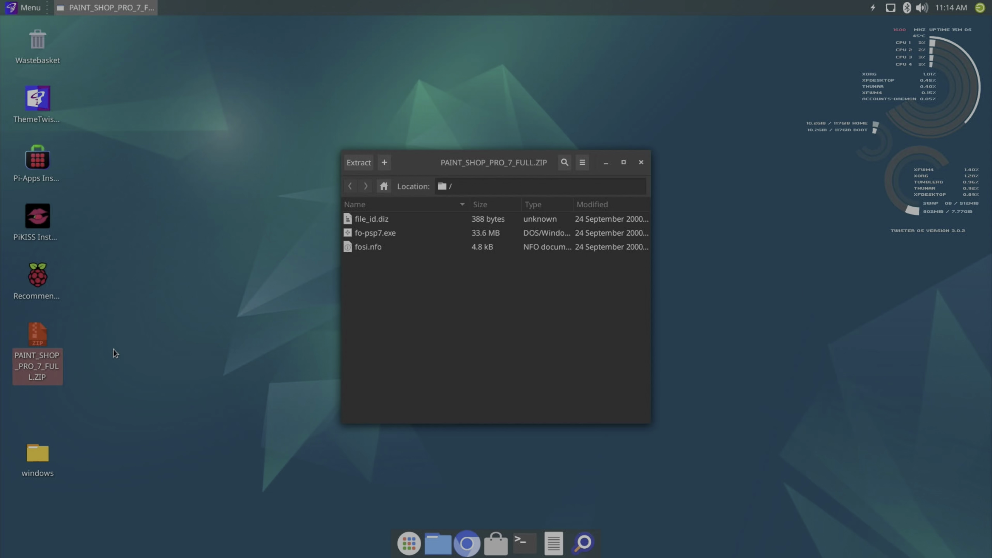
drag(394, 236, 38, 447)
double_click(39, 447)
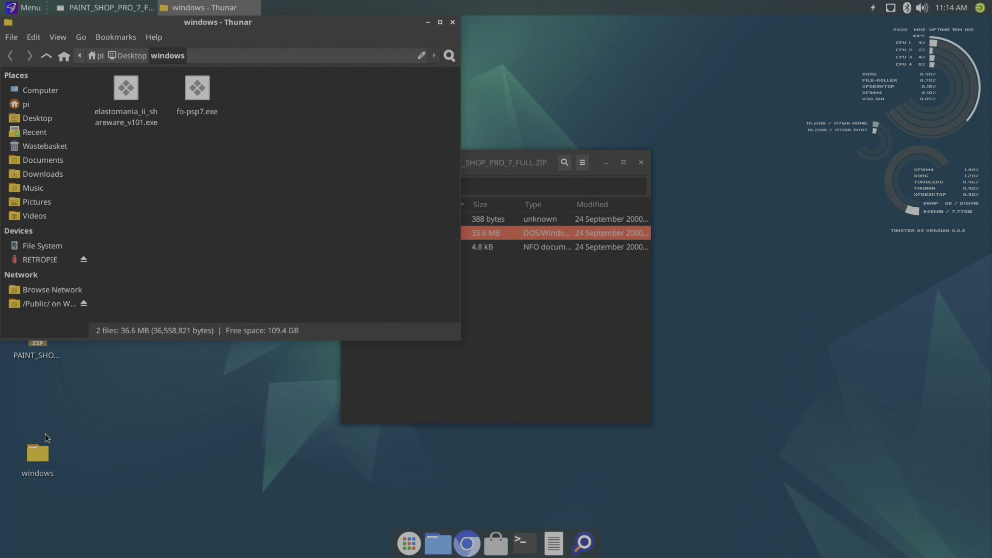
click(642, 163)
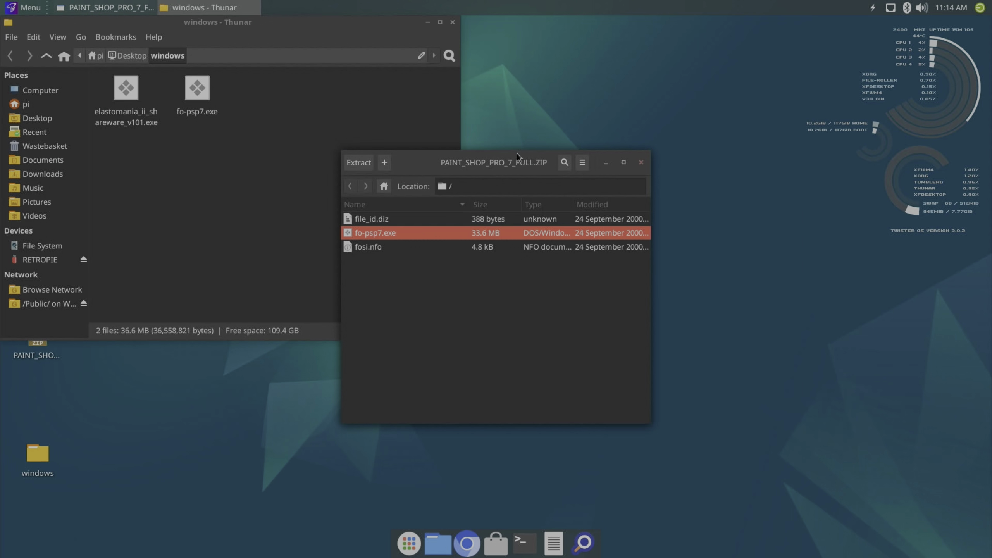
- Close the windows folder and start a new Wine Desktop session
click(453, 22)
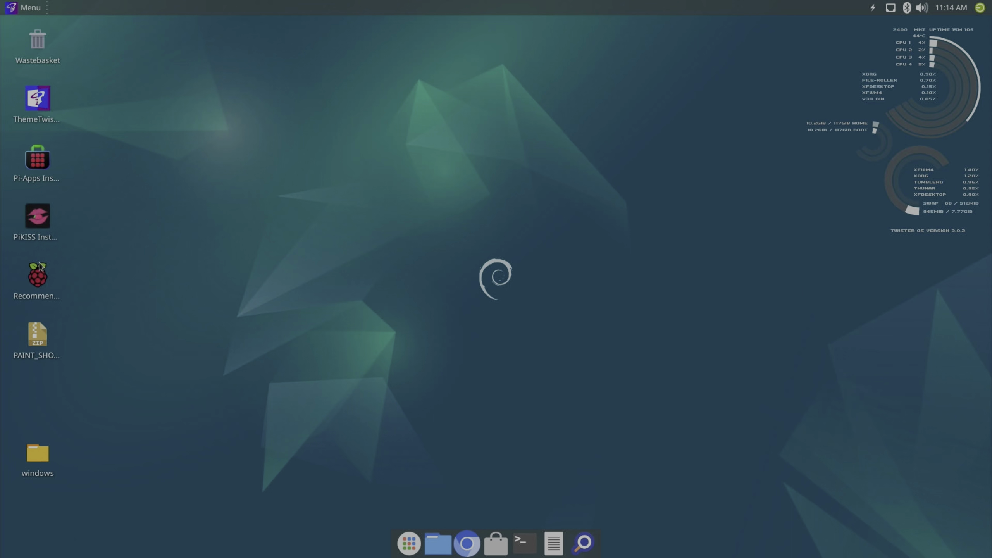
click(26, 8)
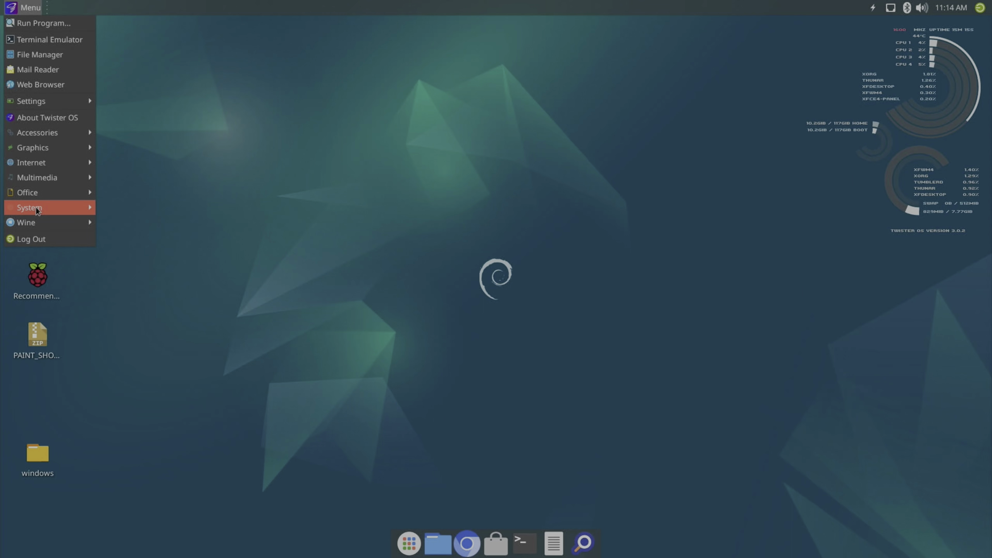
mouse_move(37, 209)
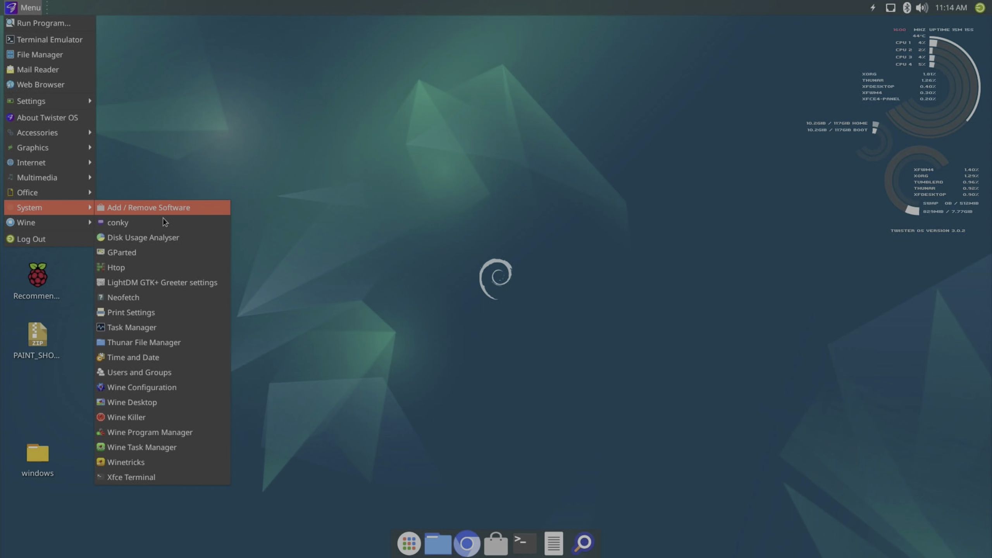
click(158, 400)
- Begin installing a new program and browse to Desktop > windows
click(36, 530)
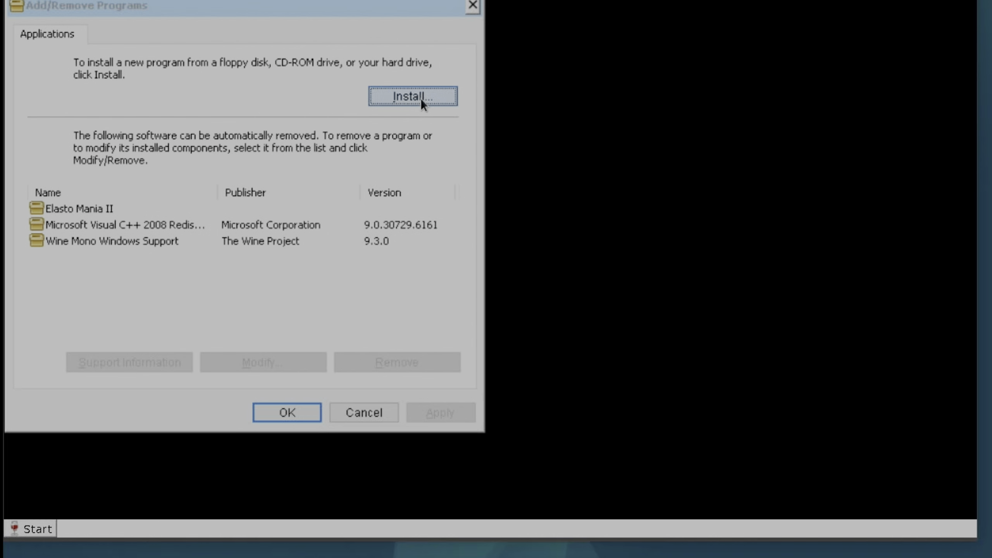
click(420, 98)
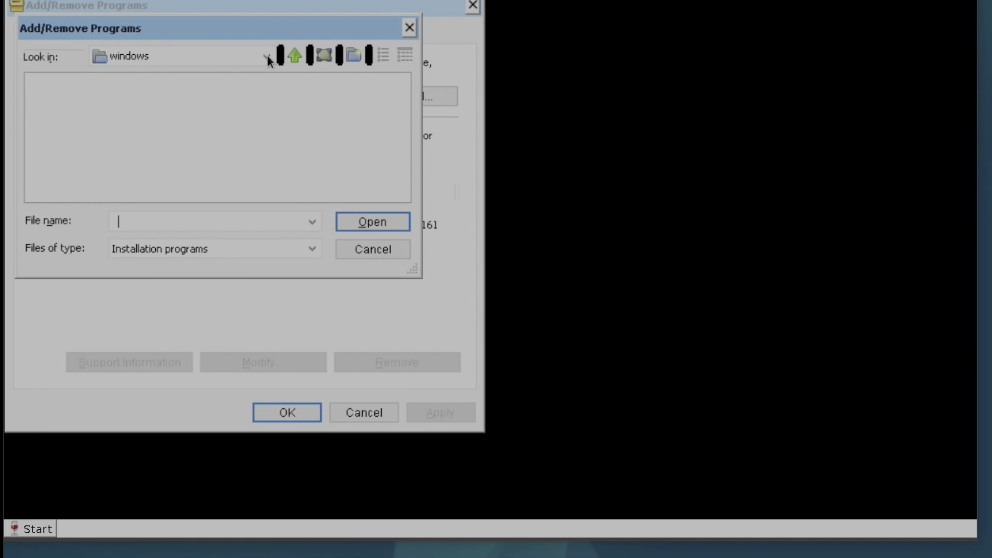
click(294, 56)
click(295, 55)
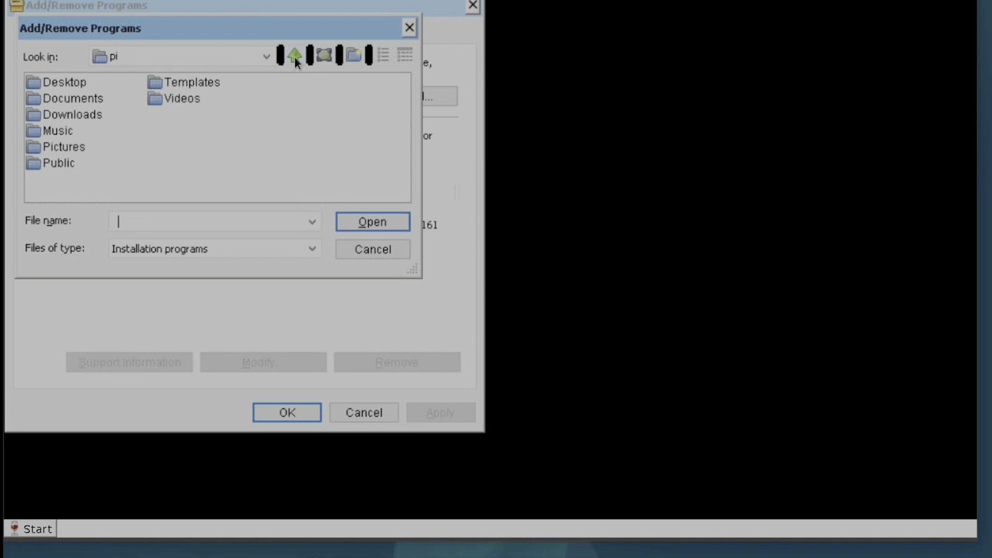
double_click(76, 83)
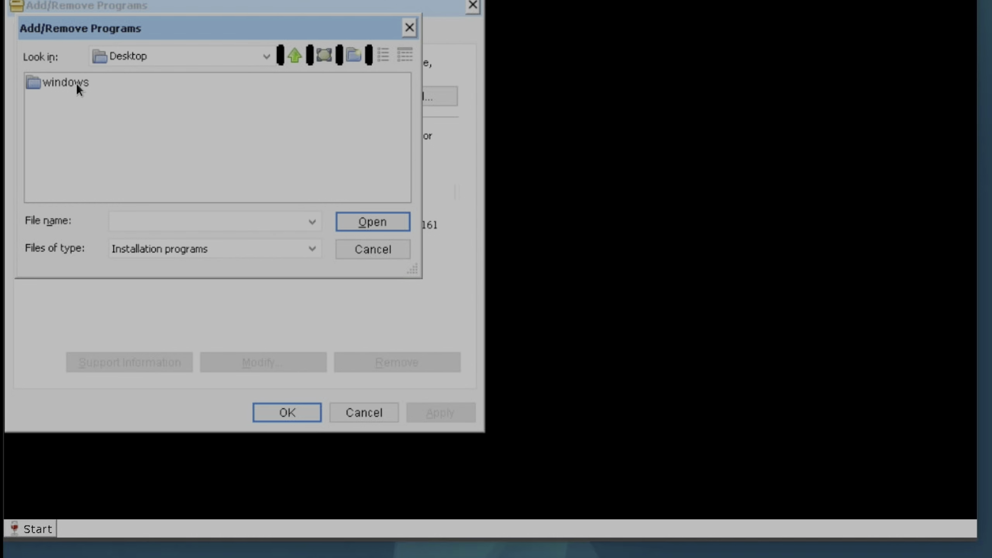
double_click(76, 83)
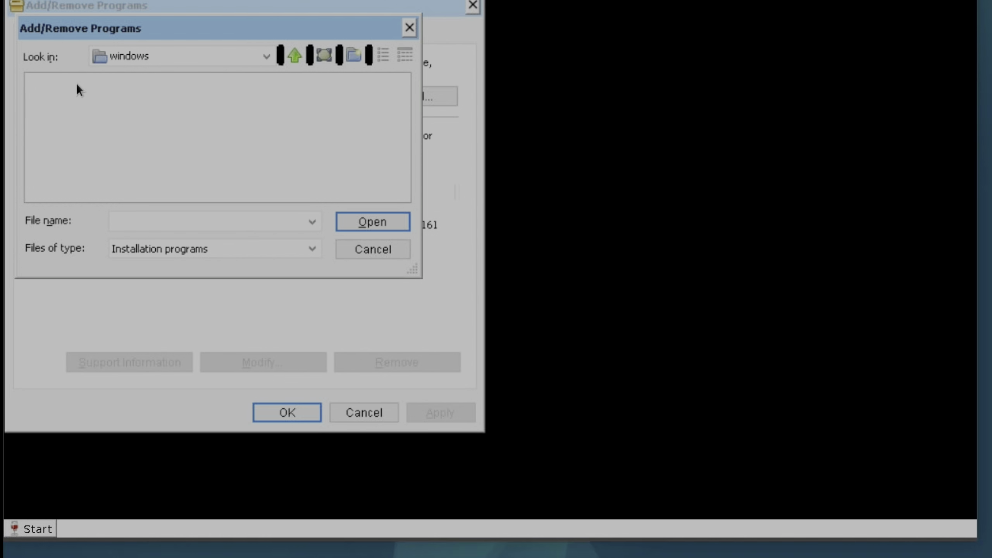
- List All files (*.*) and run the fo-psp7.exe installer
click(304, 246)
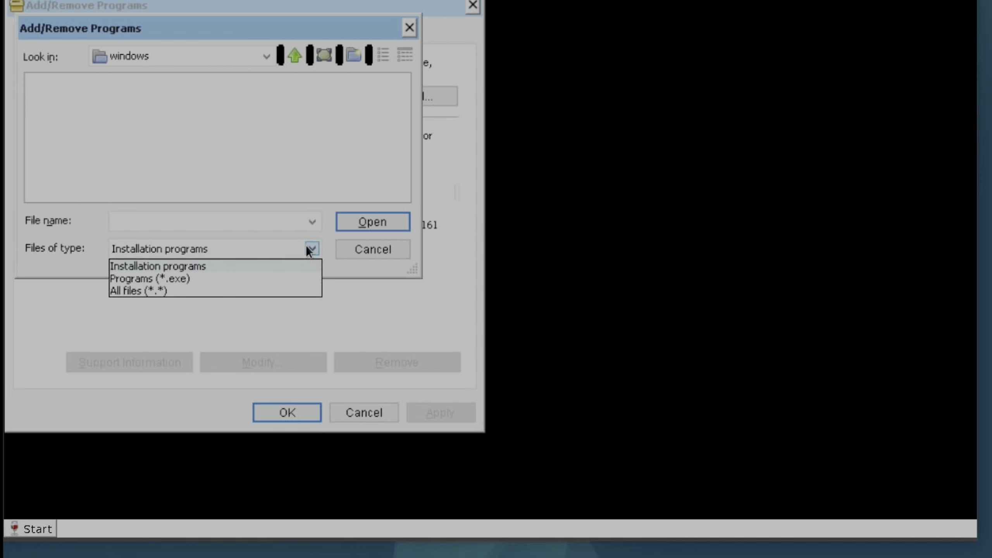
click(138, 292)
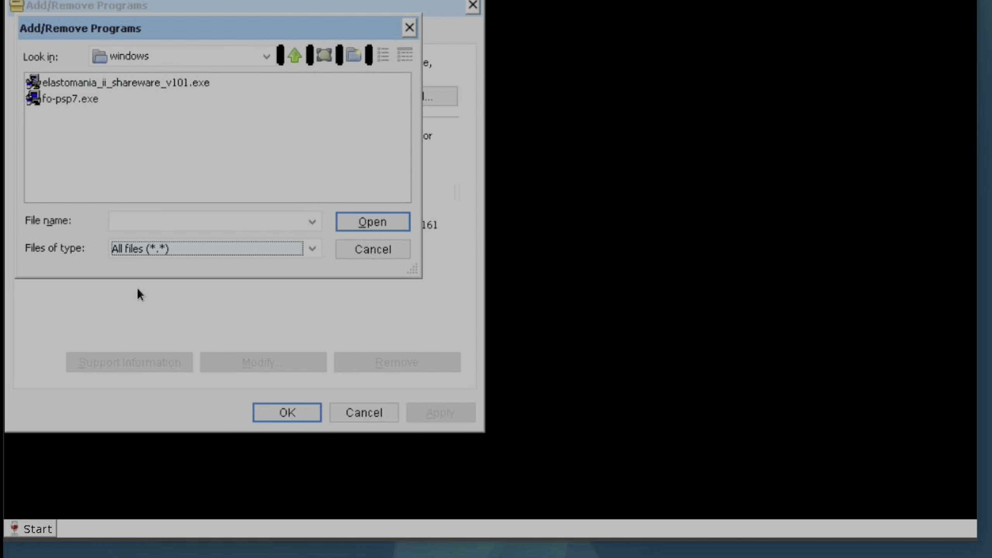
double_click(78, 101)
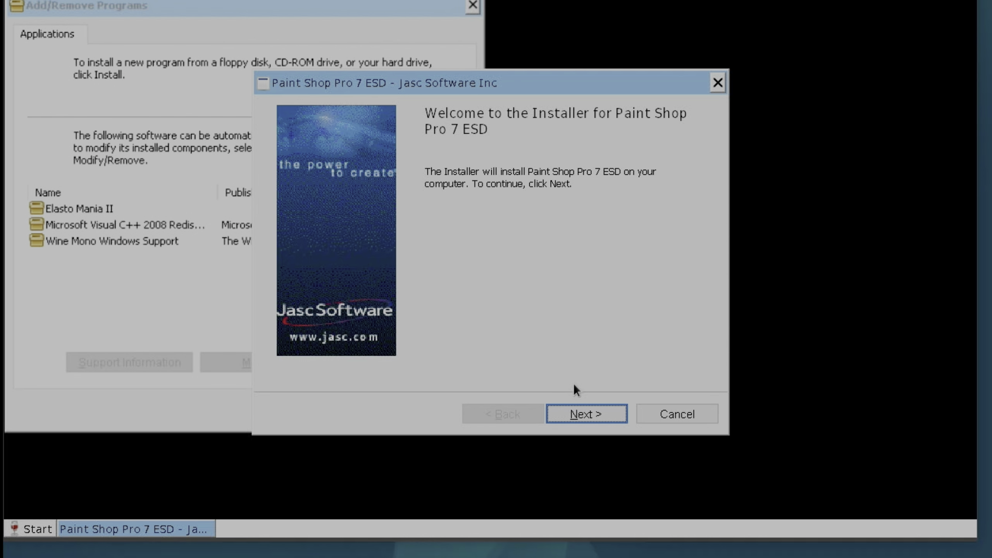
- Run the Paint Shop Pro 7 ESD installer, accepting the licence and keeping Complete setup
click(594, 415)
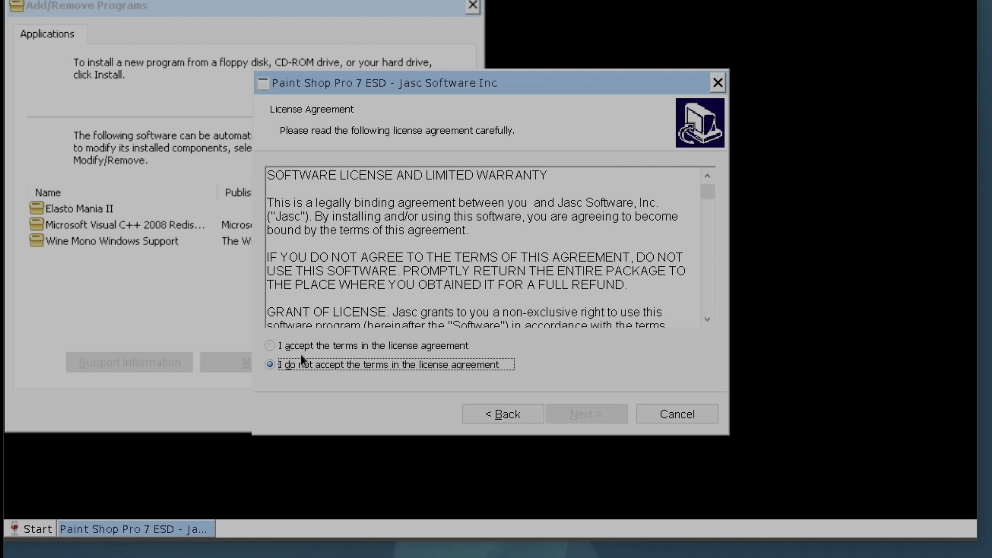
click(285, 346)
click(575, 412)
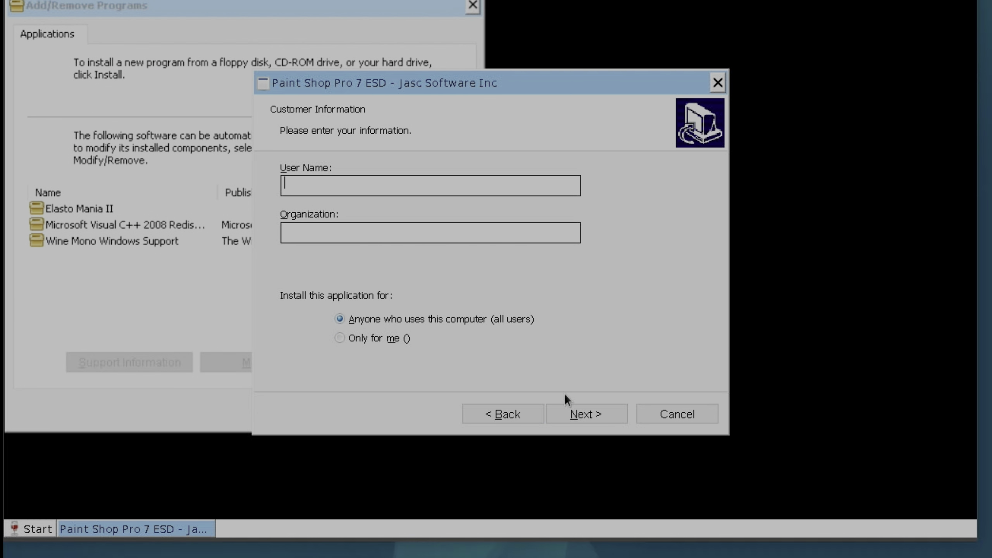
click(550, 410)
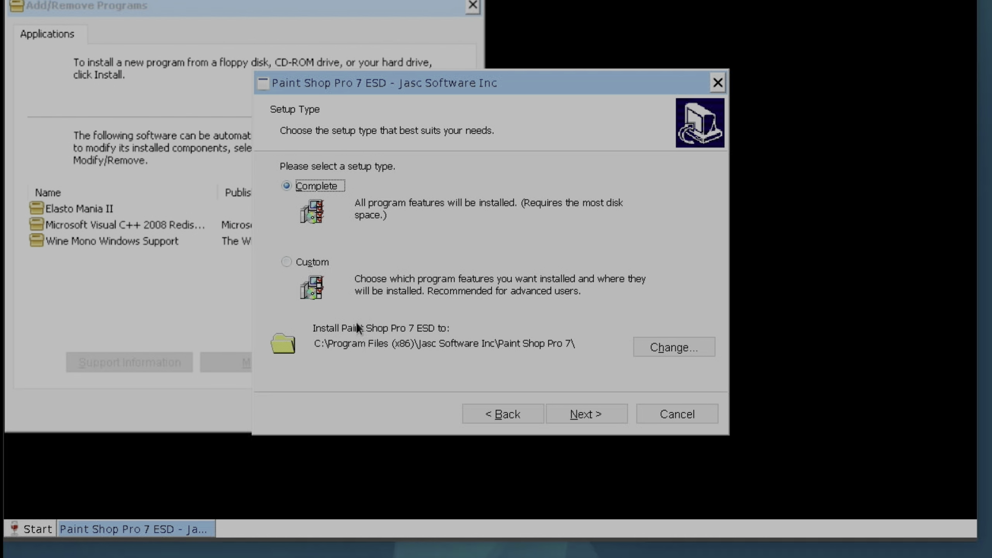
click(582, 412)
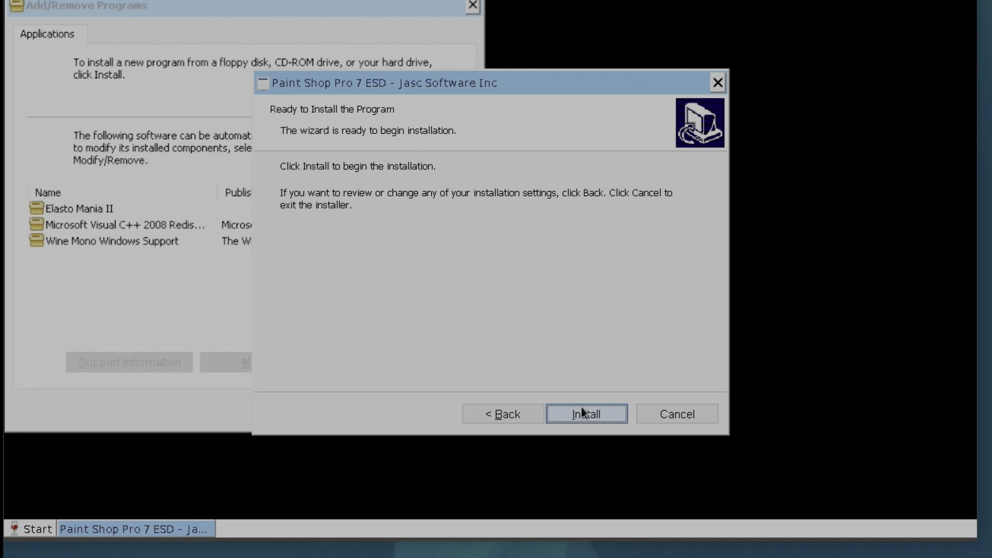
click(582, 410)
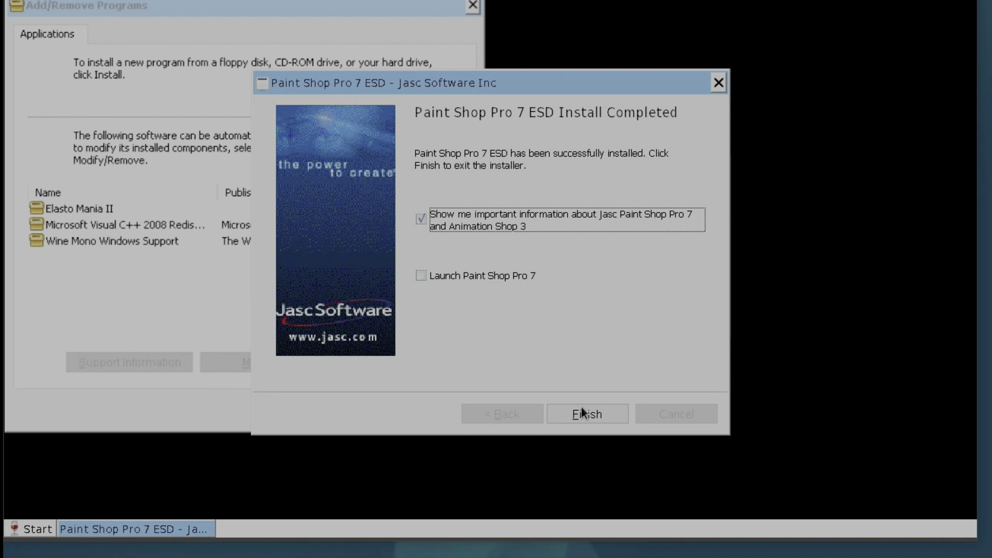
click(599, 413)
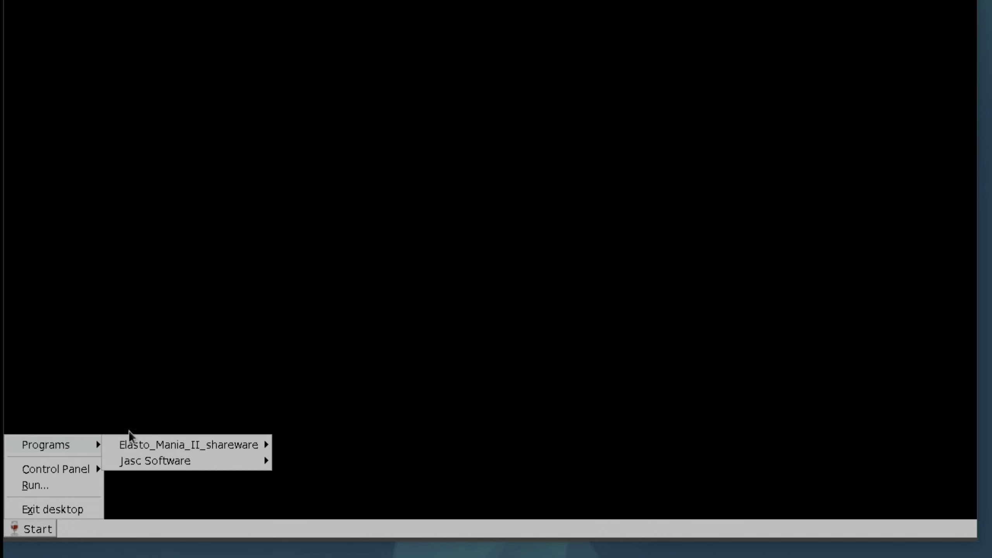
- Launch Paint Shop Pro 7 and dismiss the file-association, registration and Tip of the Day prompts
mouse_move(173, 461)
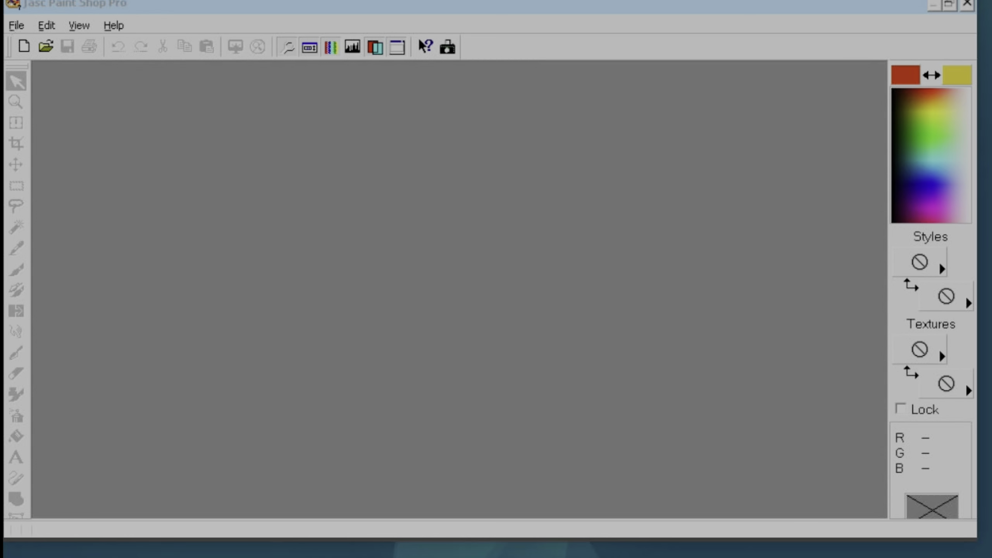
click(16, 25)
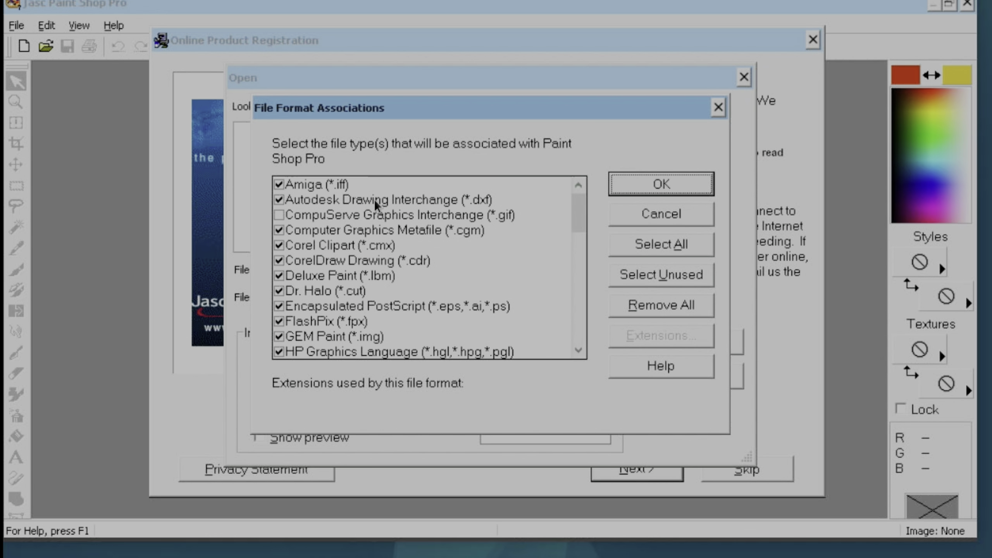
click(658, 216)
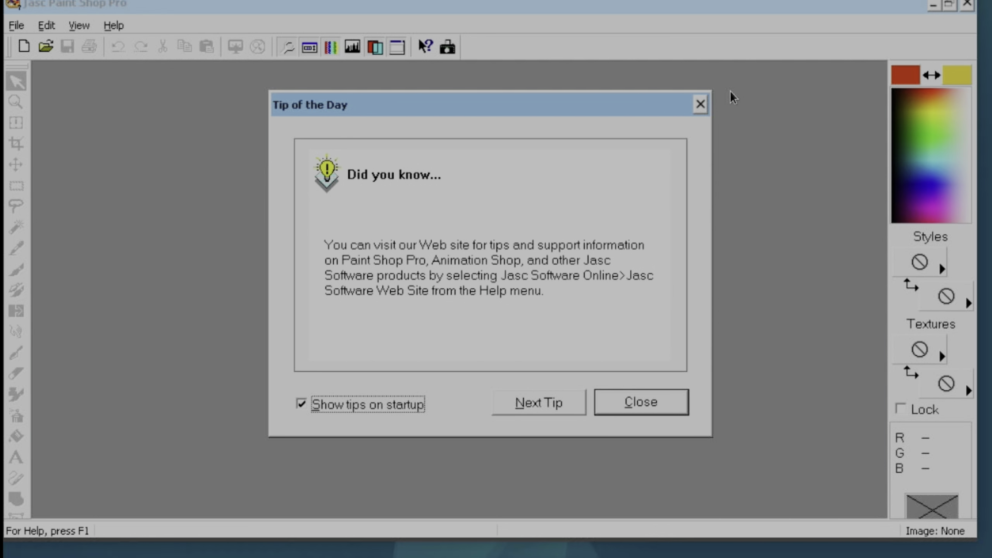
click(699, 105)
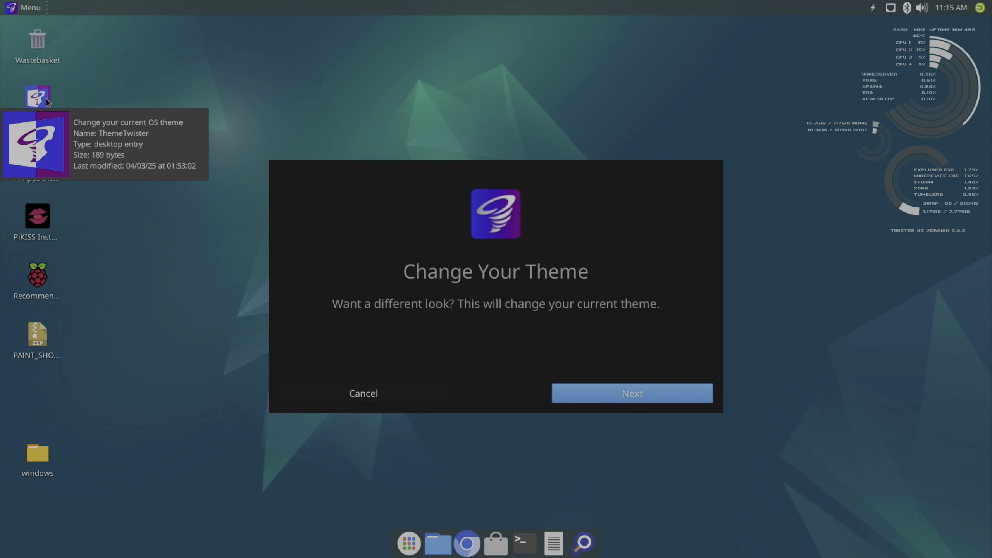
- Choose the Twister 95 theme in ThemeTwister and confirm the session restart
click(590, 390)
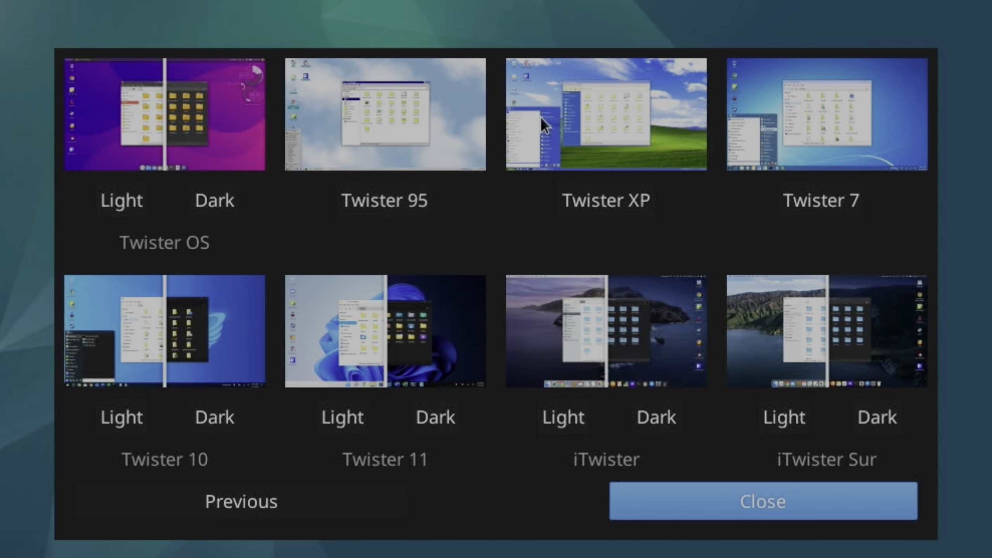
click(417, 199)
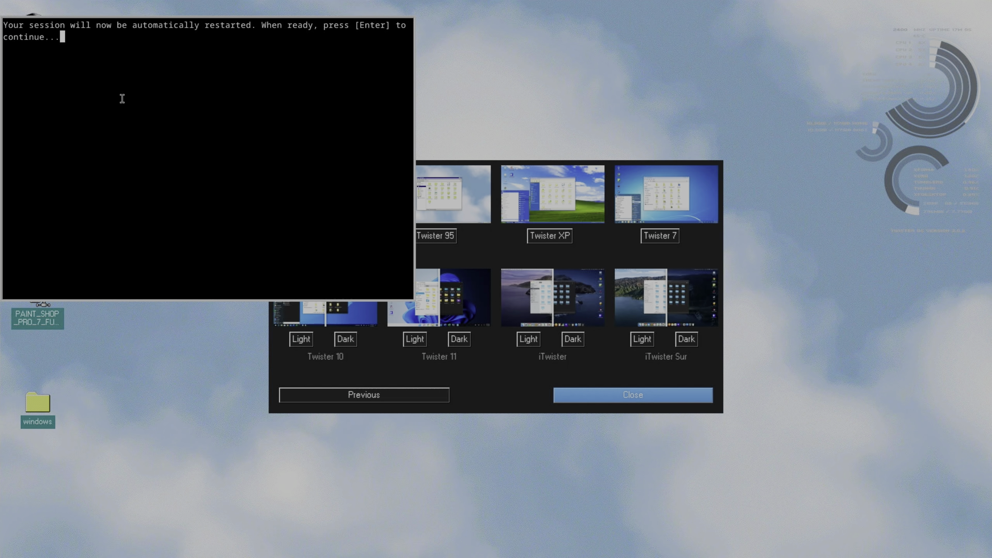
key(Return)
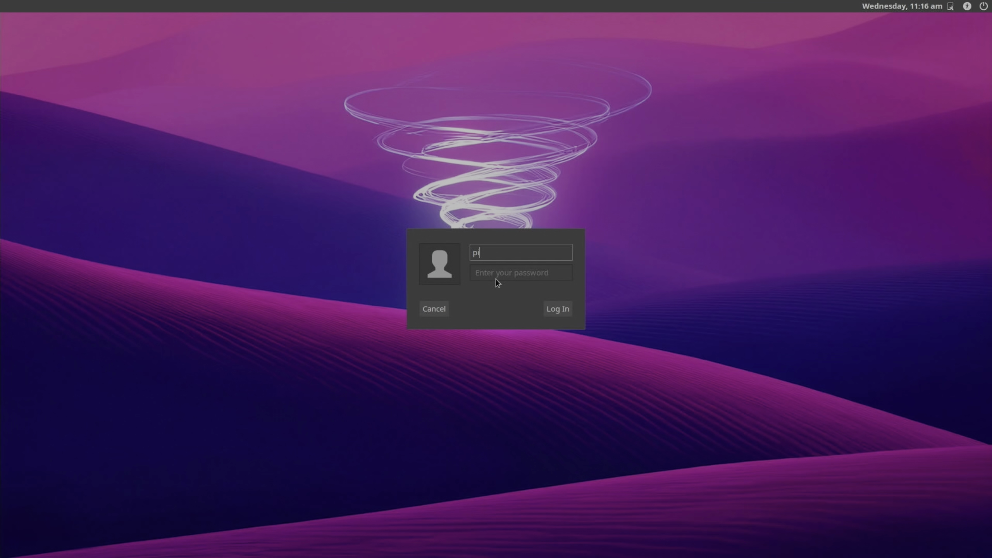
- Log back in and verify the windows folder still holds both installers, then close it
click(496, 278)
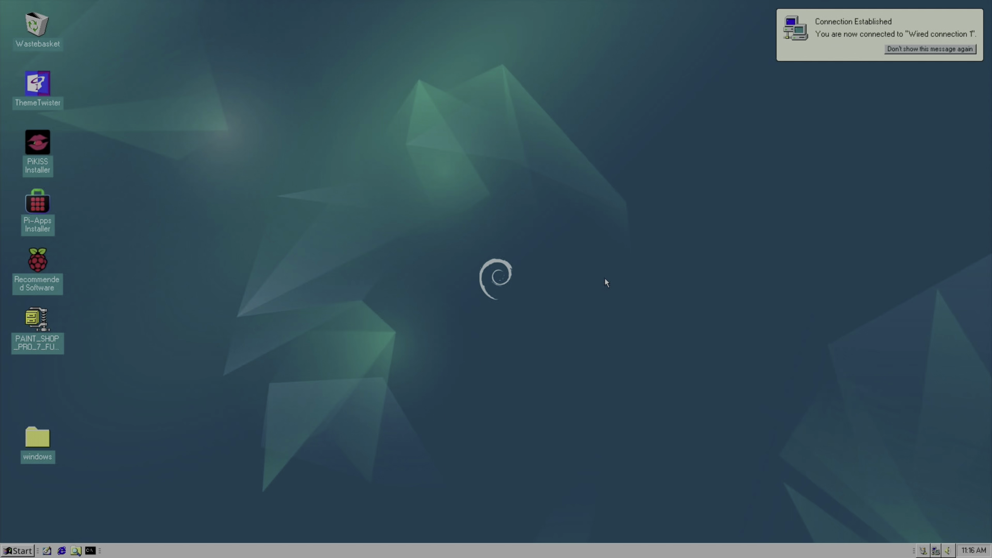
double_click(40, 440)
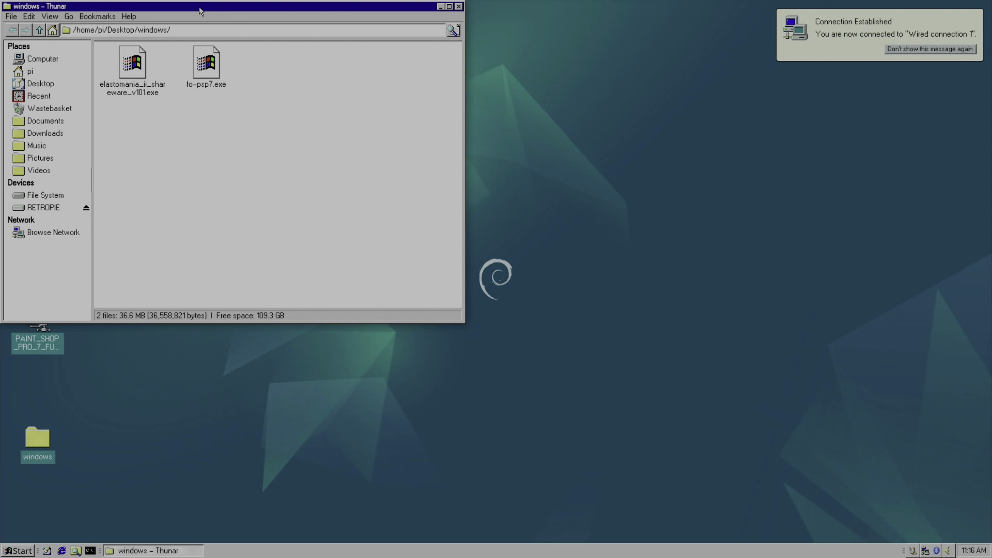
drag(200, 11, 341, 179)
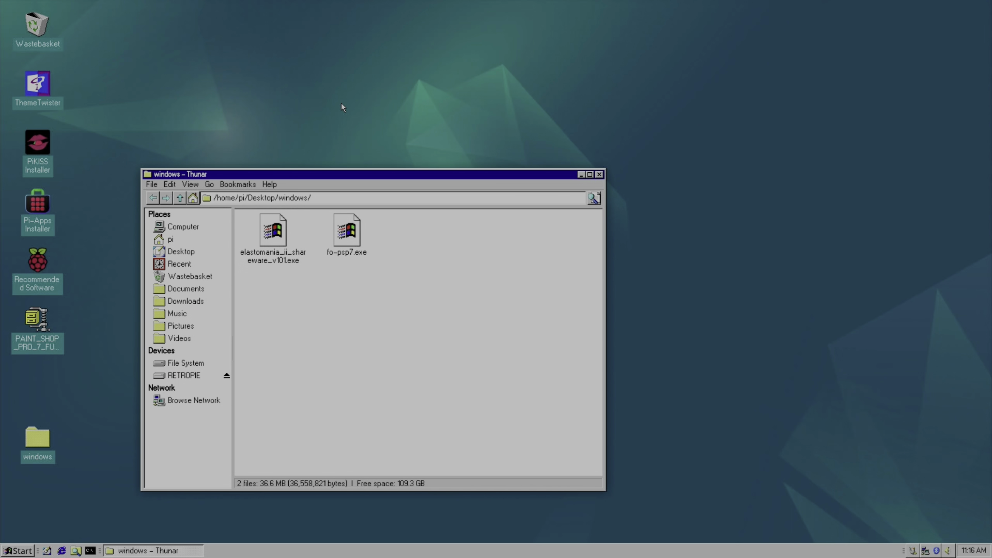
right_click(371, 112)
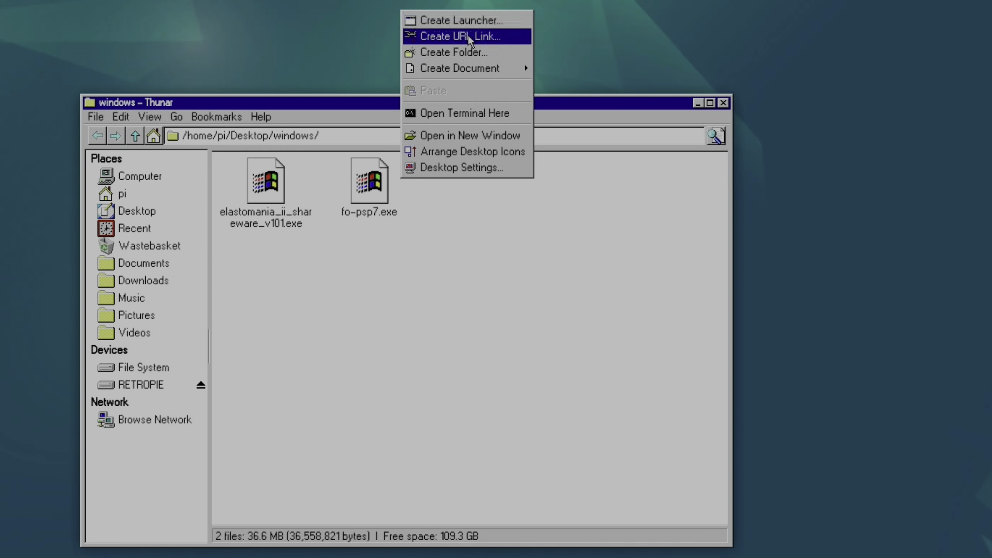
click(728, 21)
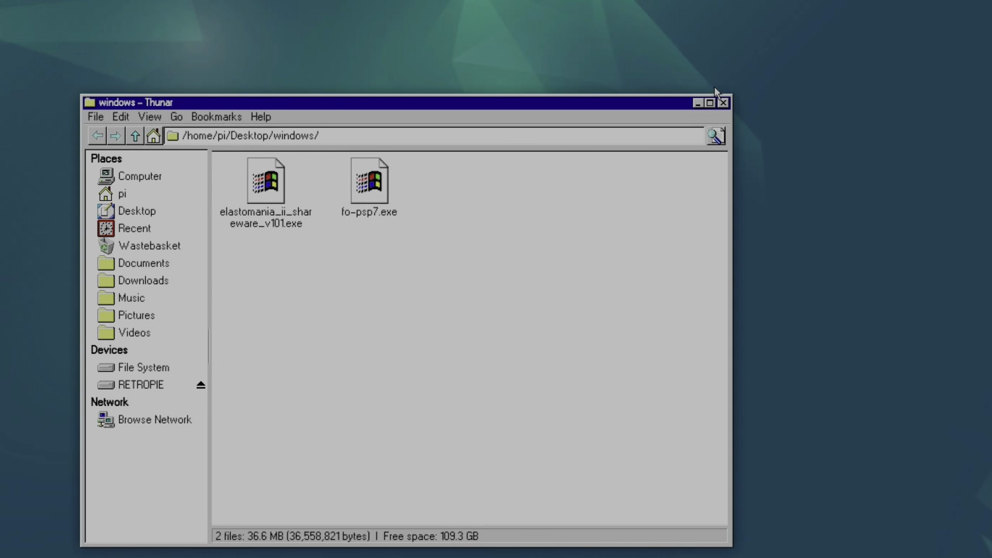
click(723, 102)
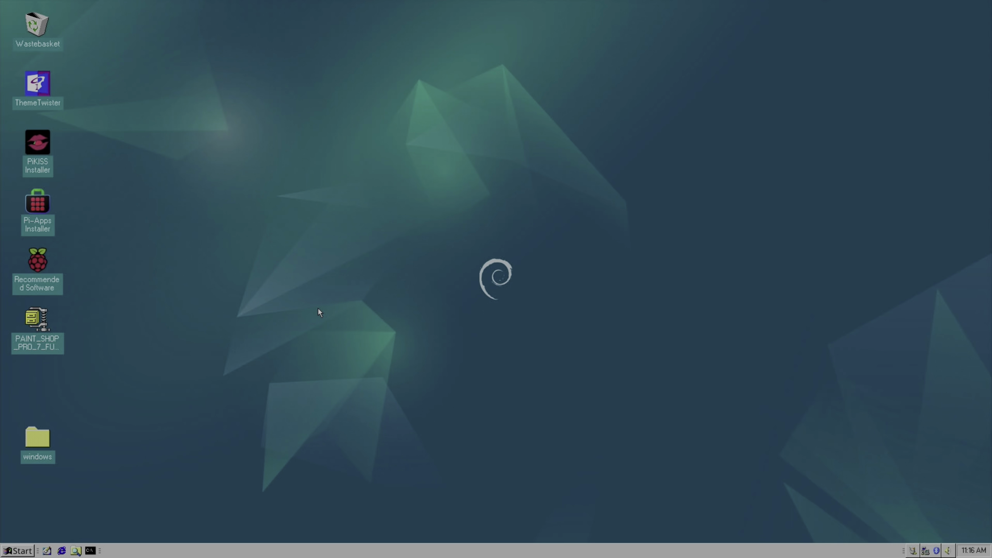